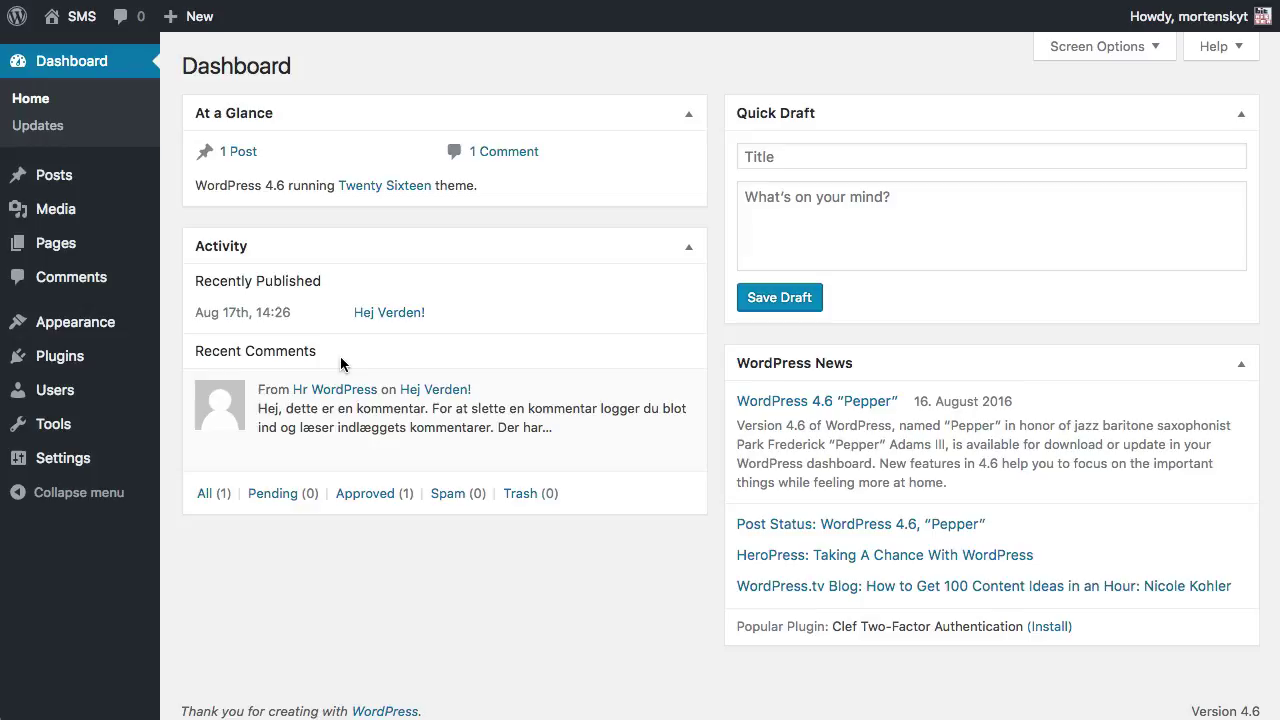
Search the plugin directory for 'gatewayapi' and activate the GatewayAPI plugin.
mouse_move(106, 360)
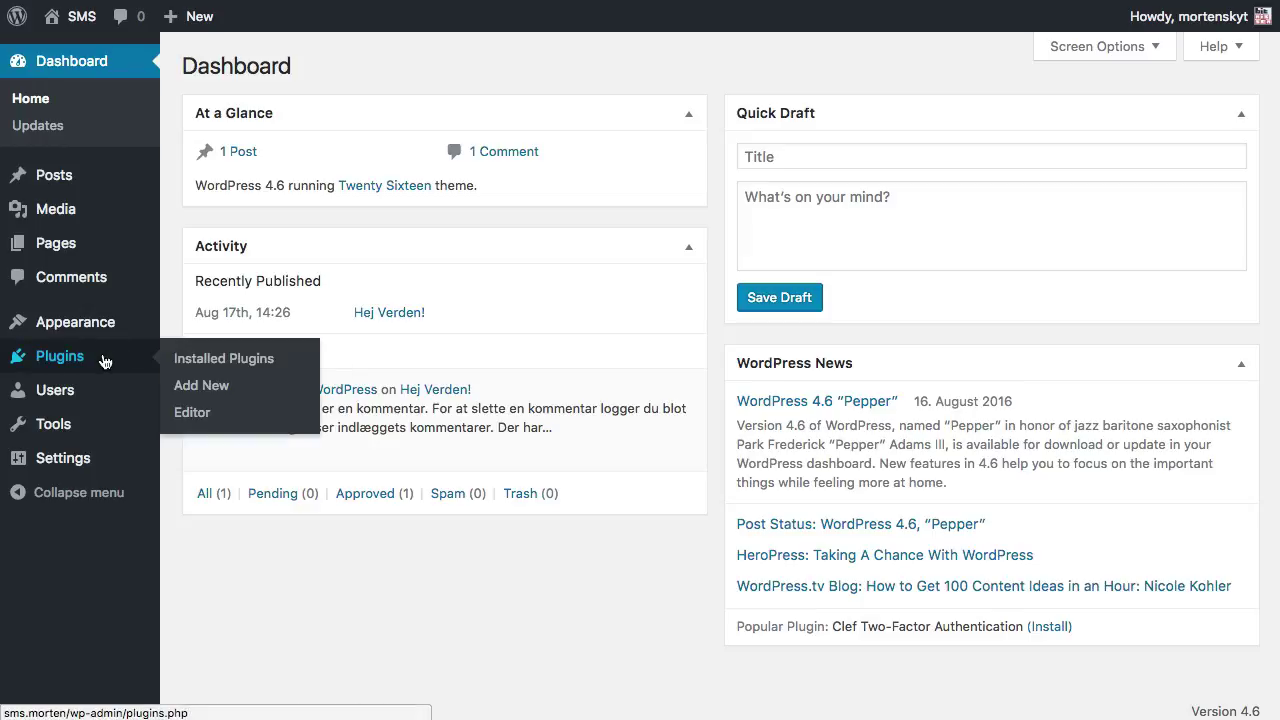
left_click(195, 389)
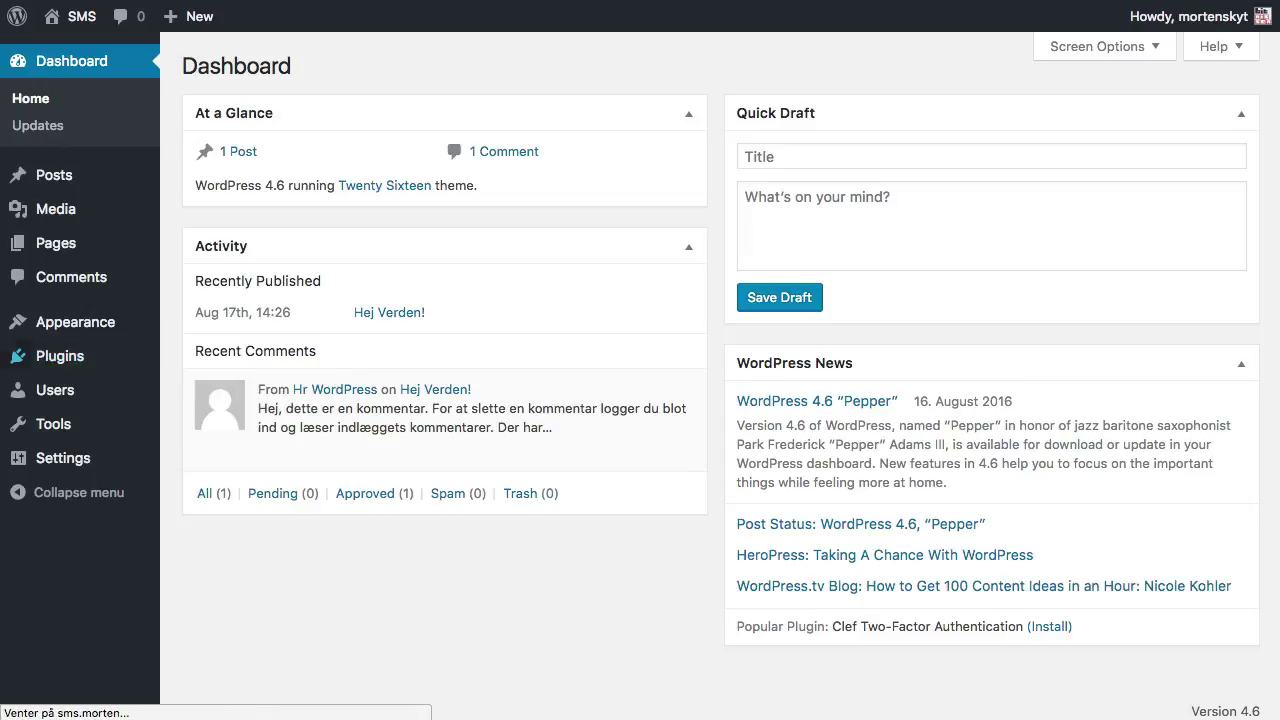
left_click(1117, 114)
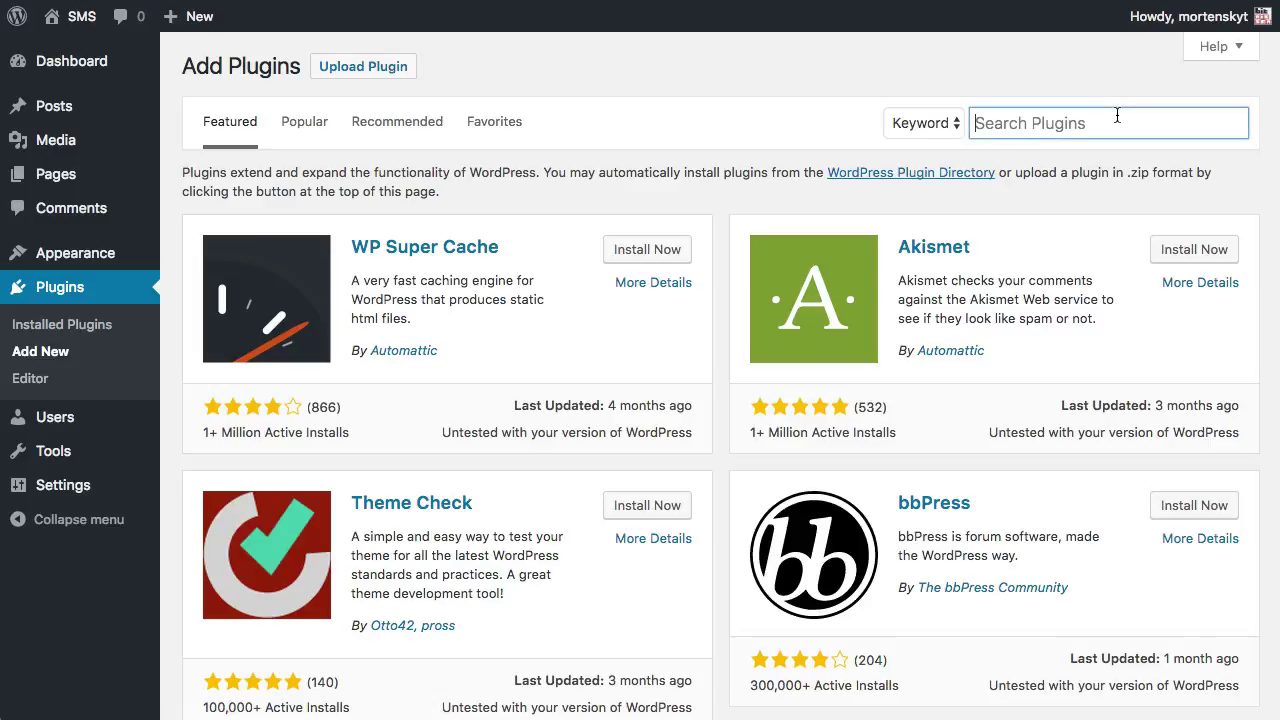
type("gatewayapi")
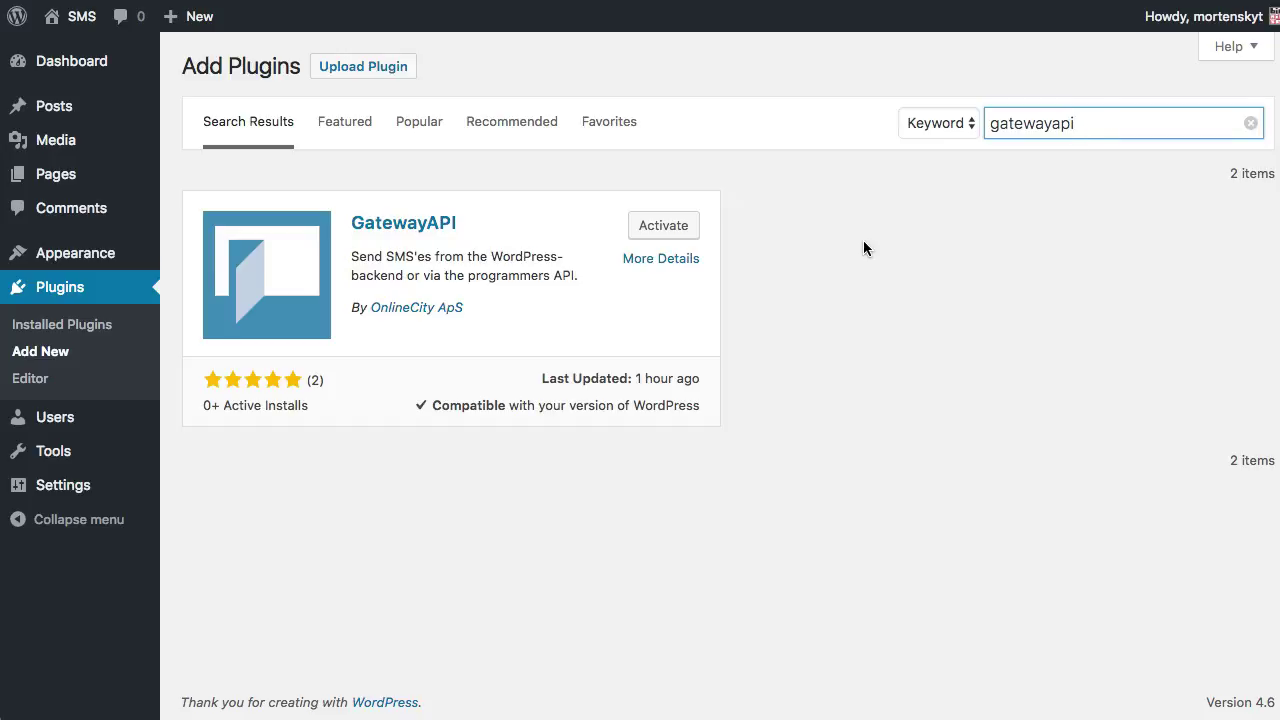
left_click(663, 226)
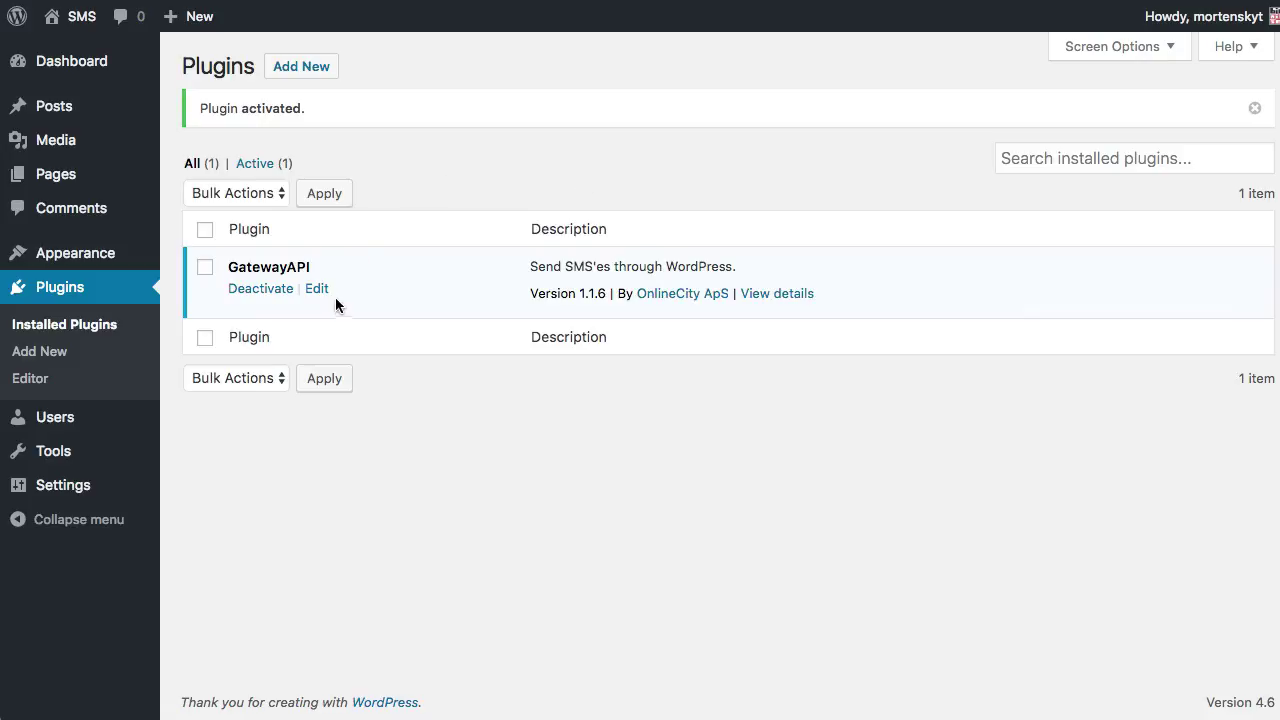
Go to Settings > GatewayAPI Settings in the admin sidebar.
mouse_move(117, 494)
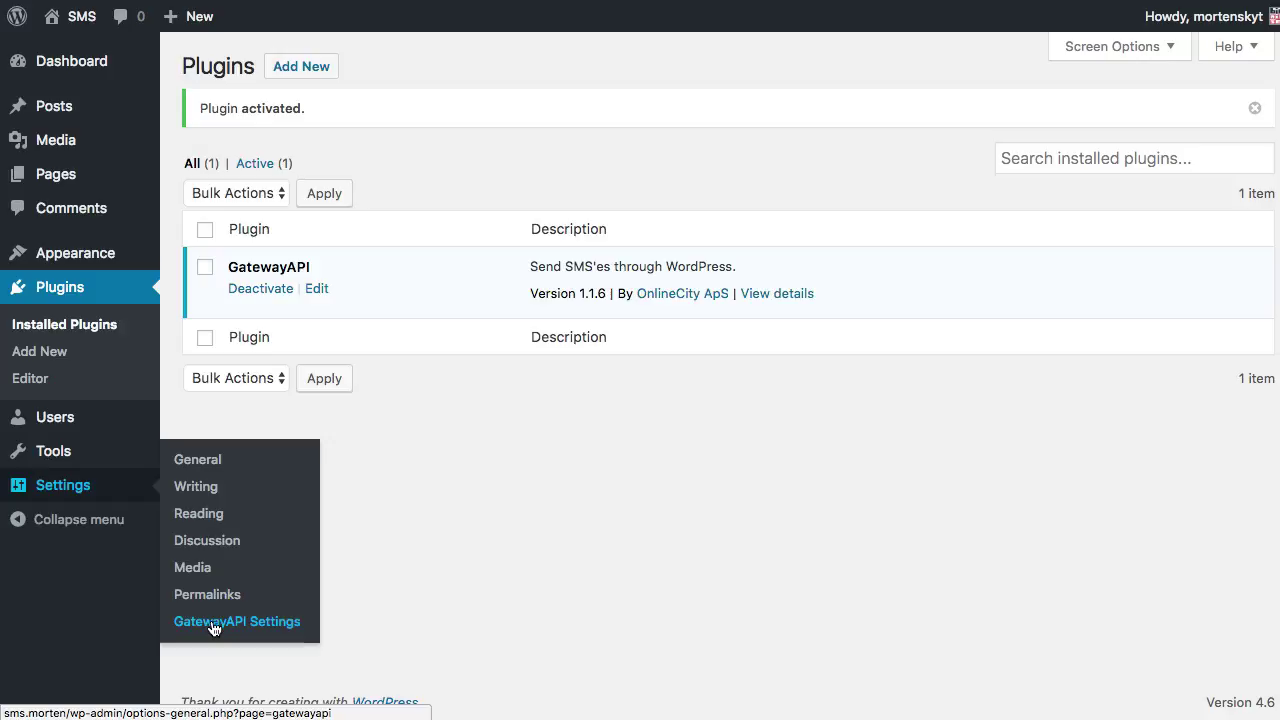
left_click(212, 624)
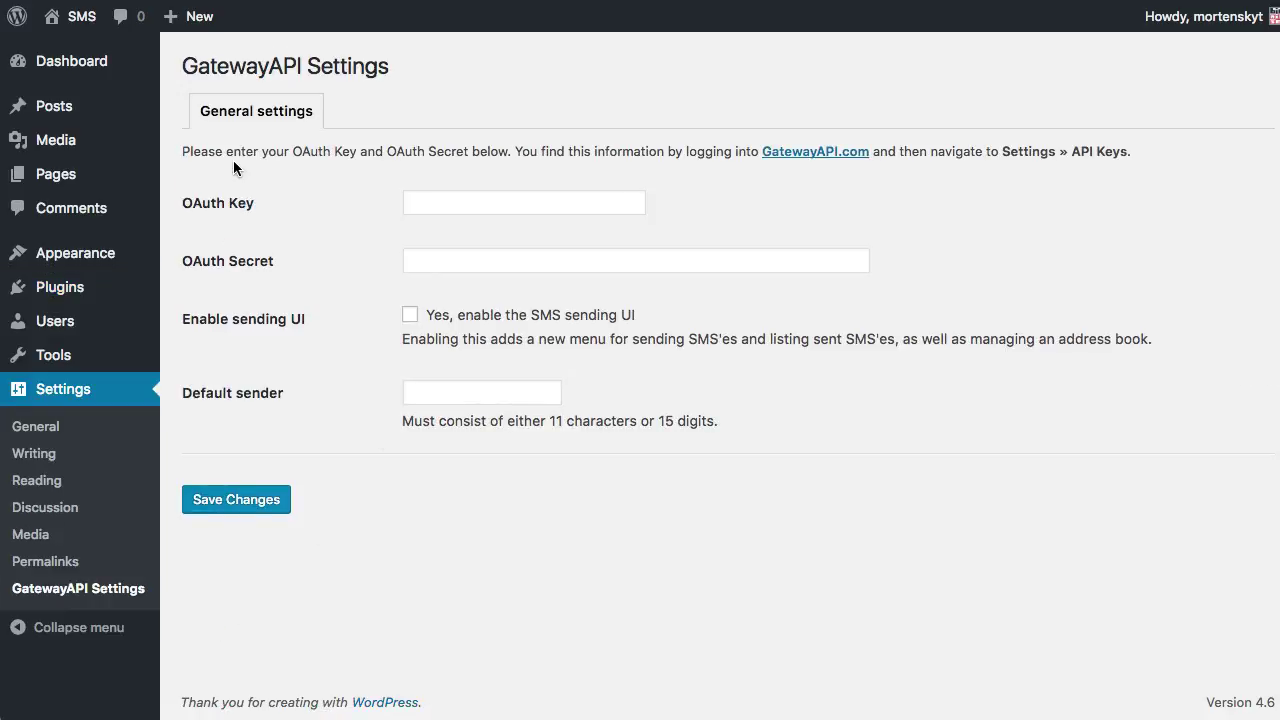
On GatewayAPI.com, go to Settings > API Keys and reveal the key, secret and token.
left_click(800, 152)
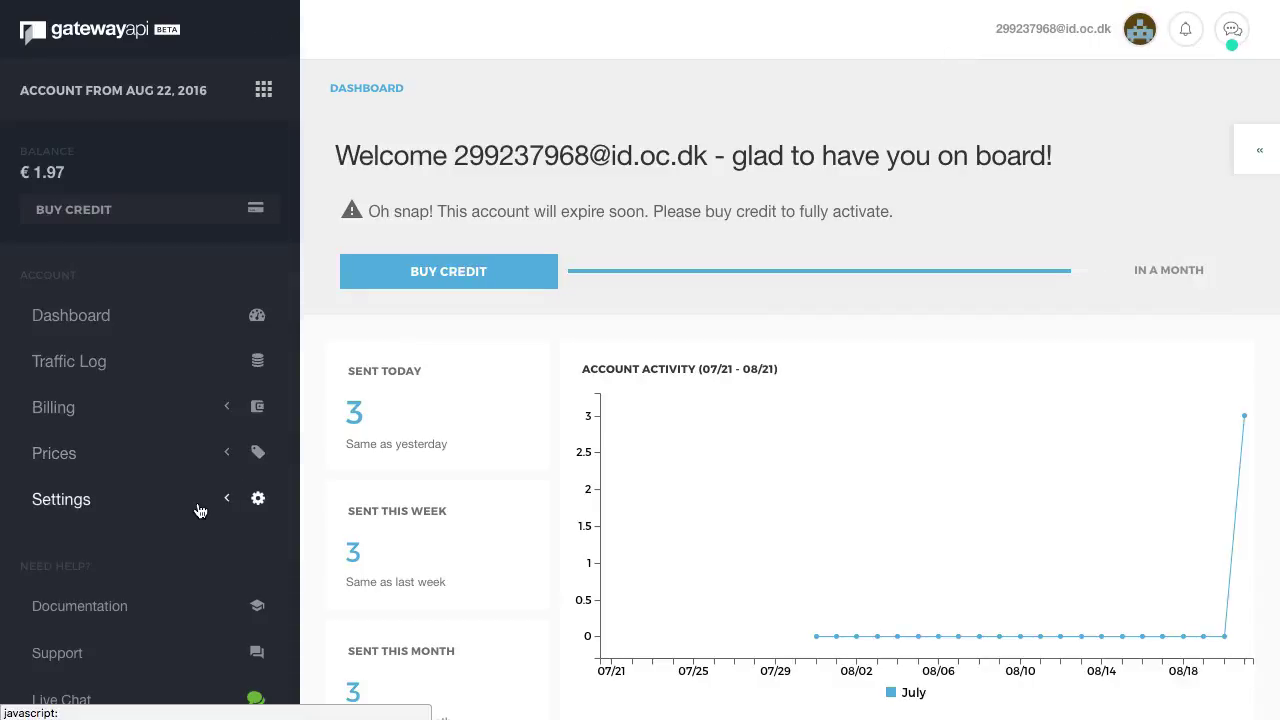
left_click(272, 505)
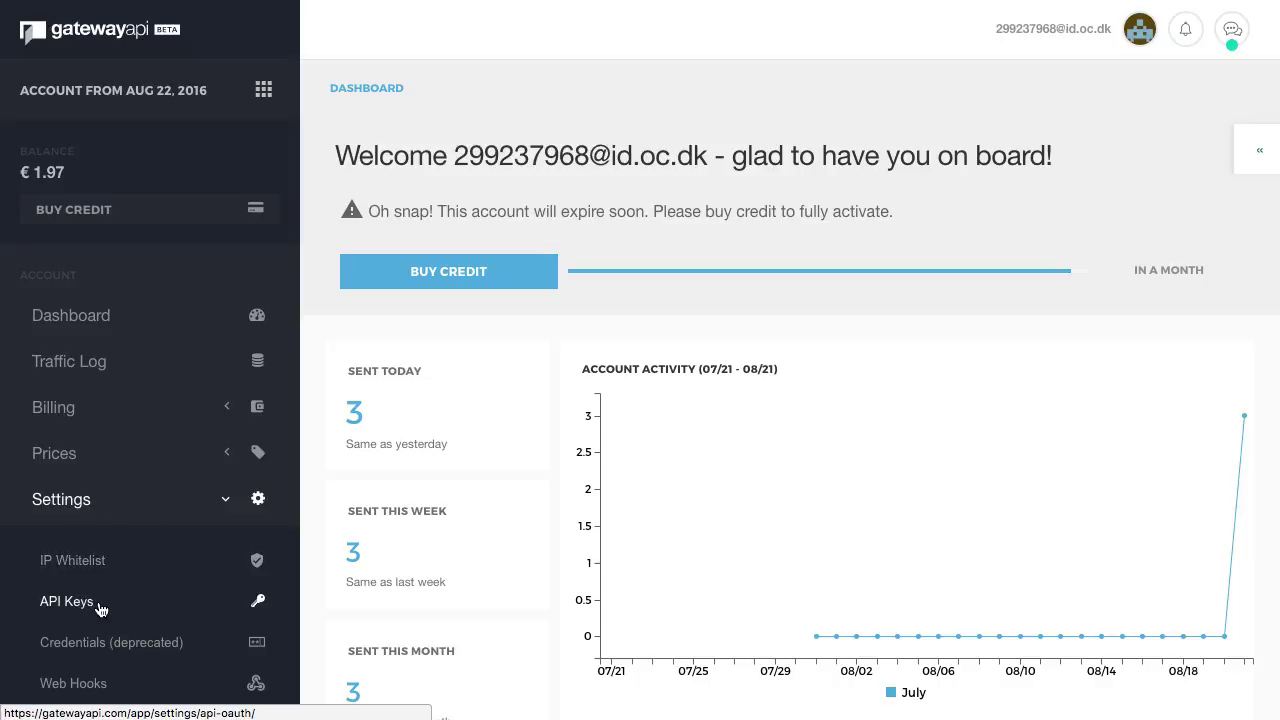
left_click(100, 604)
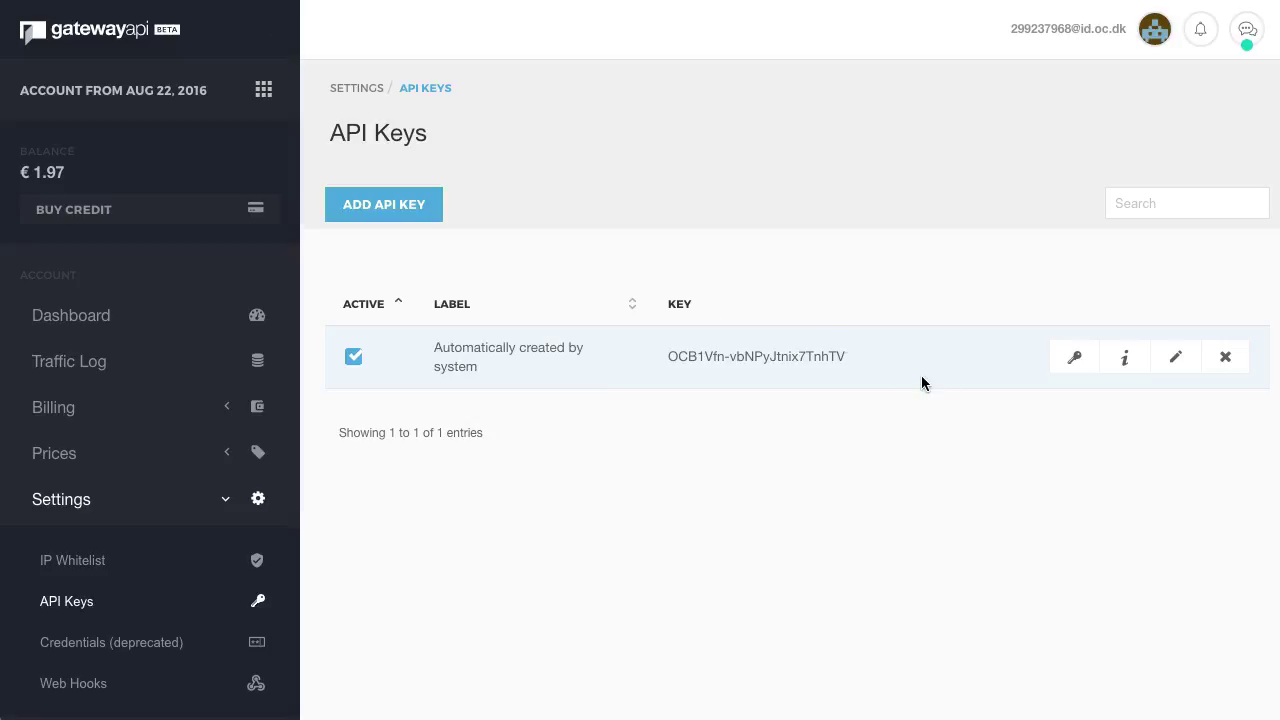
left_click(1076, 358)
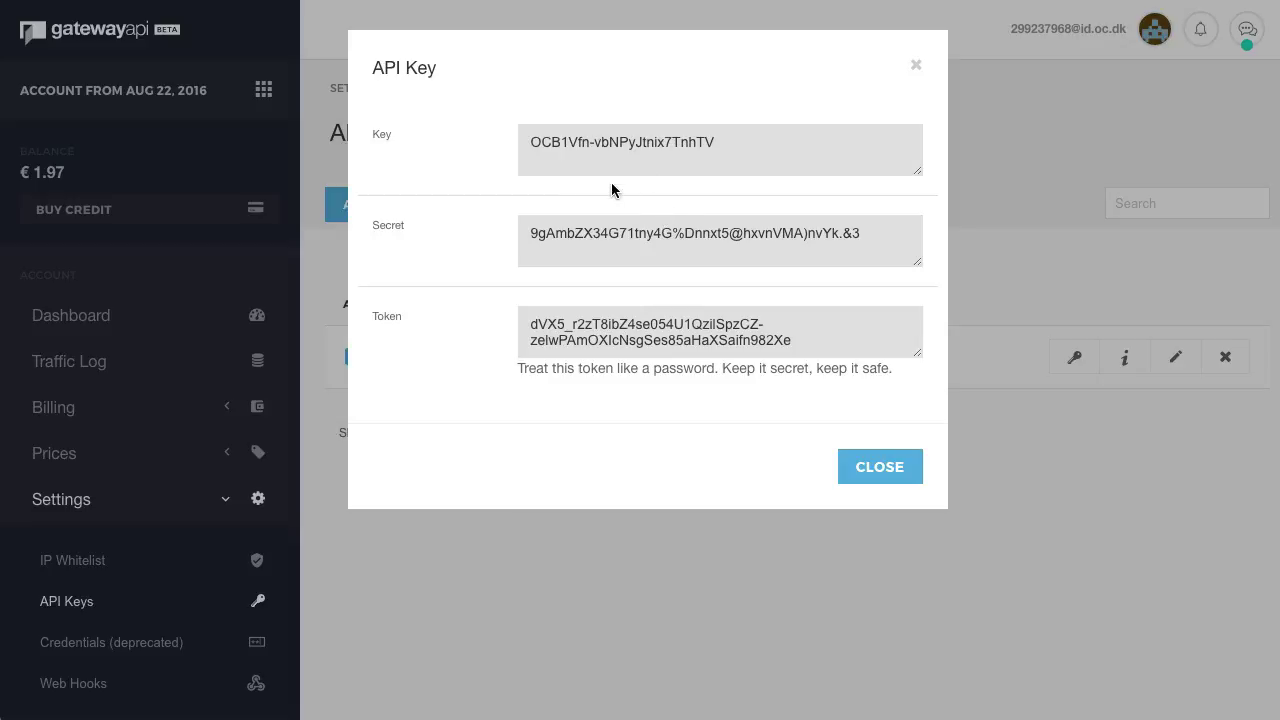
Copy the API key and secret into the plugin's OAuth Key and OAuth Secret fields.
triple_click(574, 148)
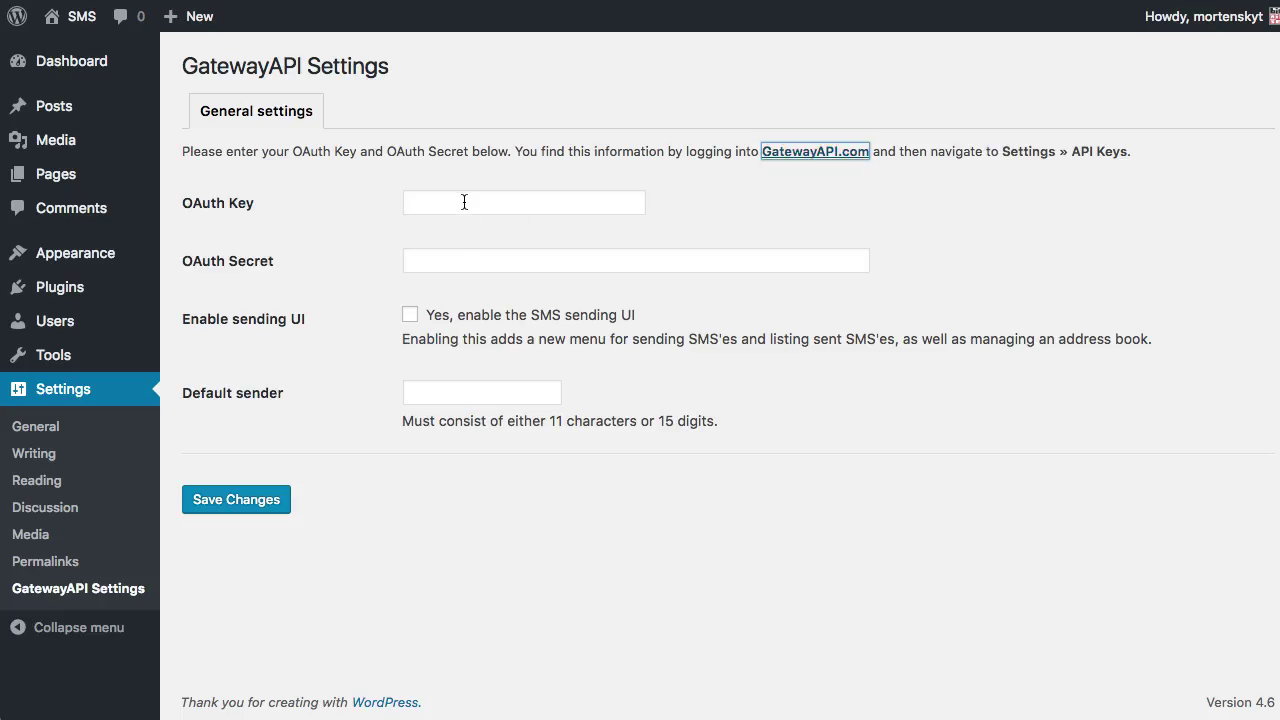
left_click(464, 202)
key("ctrl+v")
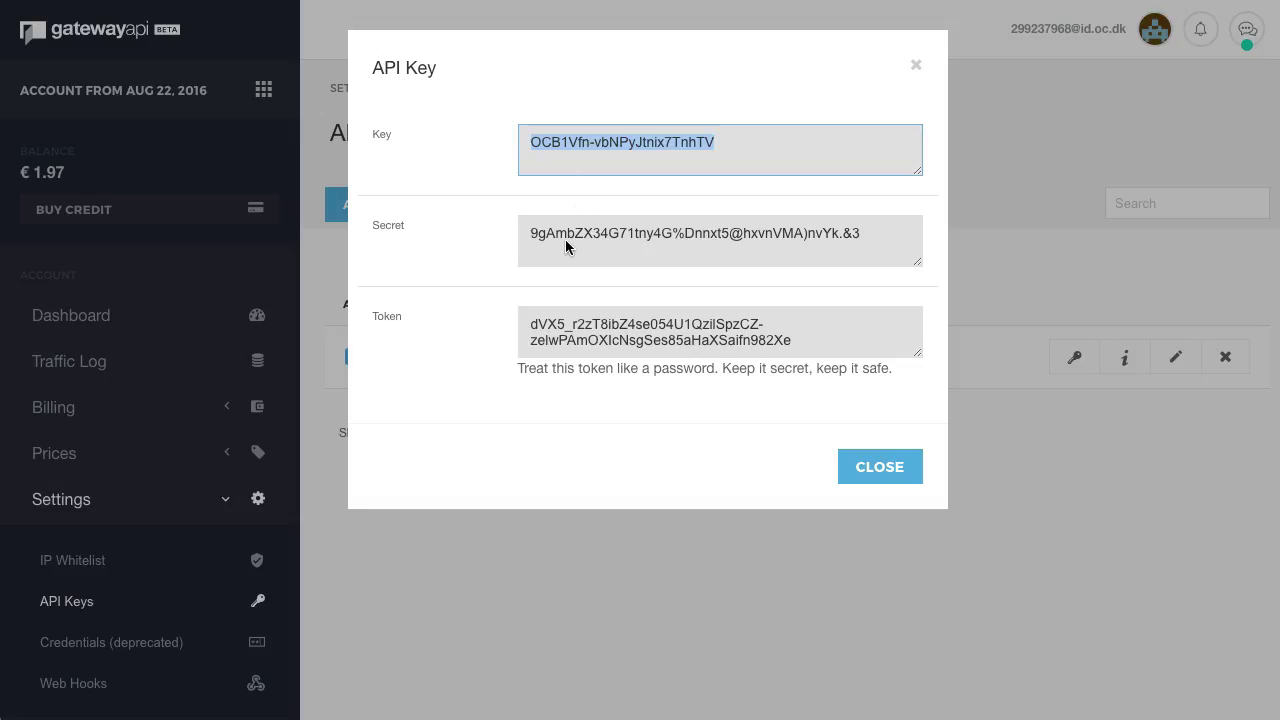
triple_click(565, 239)
key("super+c")
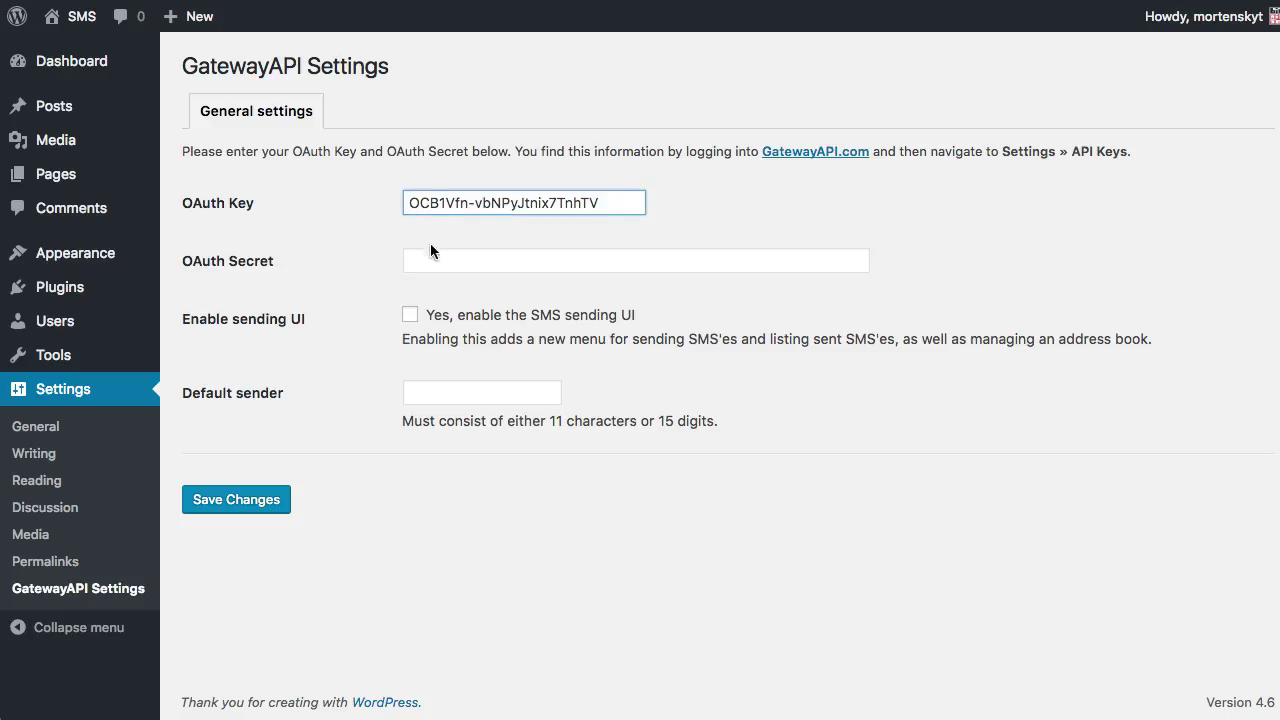
left_click(430, 252)
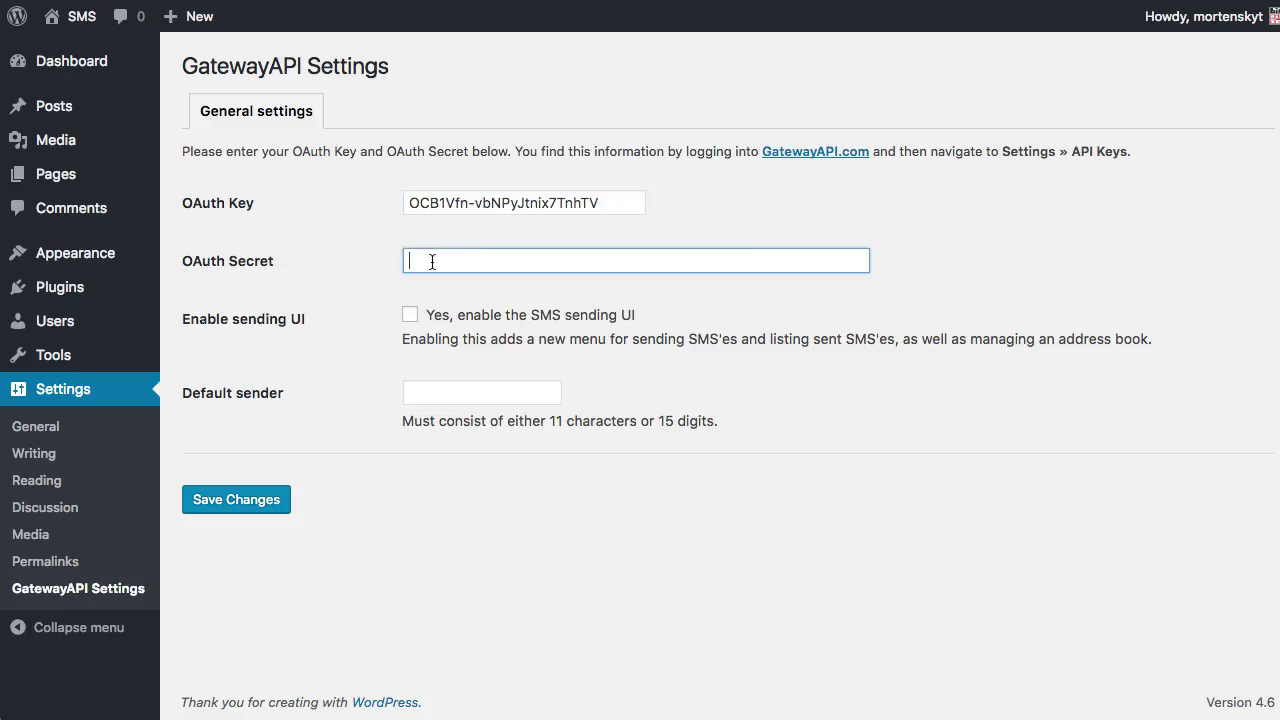
key("super+v")
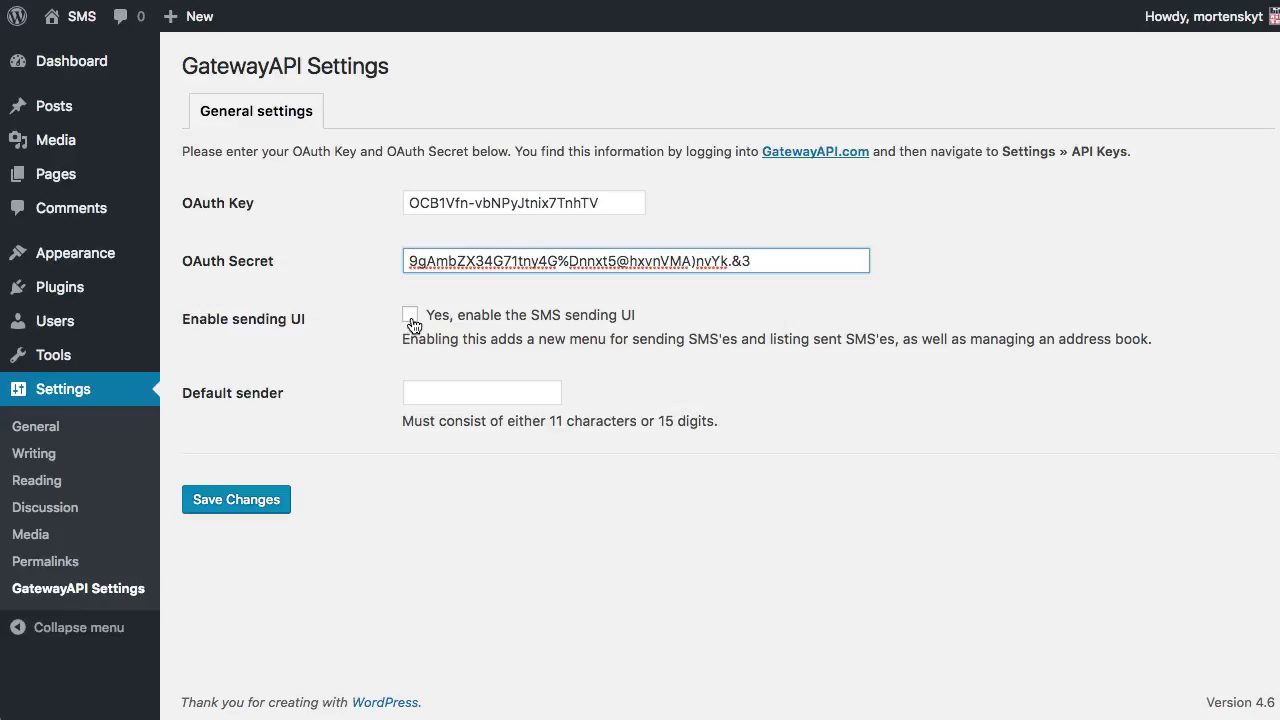
Enable the sending UI, set the default sender to 'GatewayAPI', and save the settings.
left_click(410, 315)
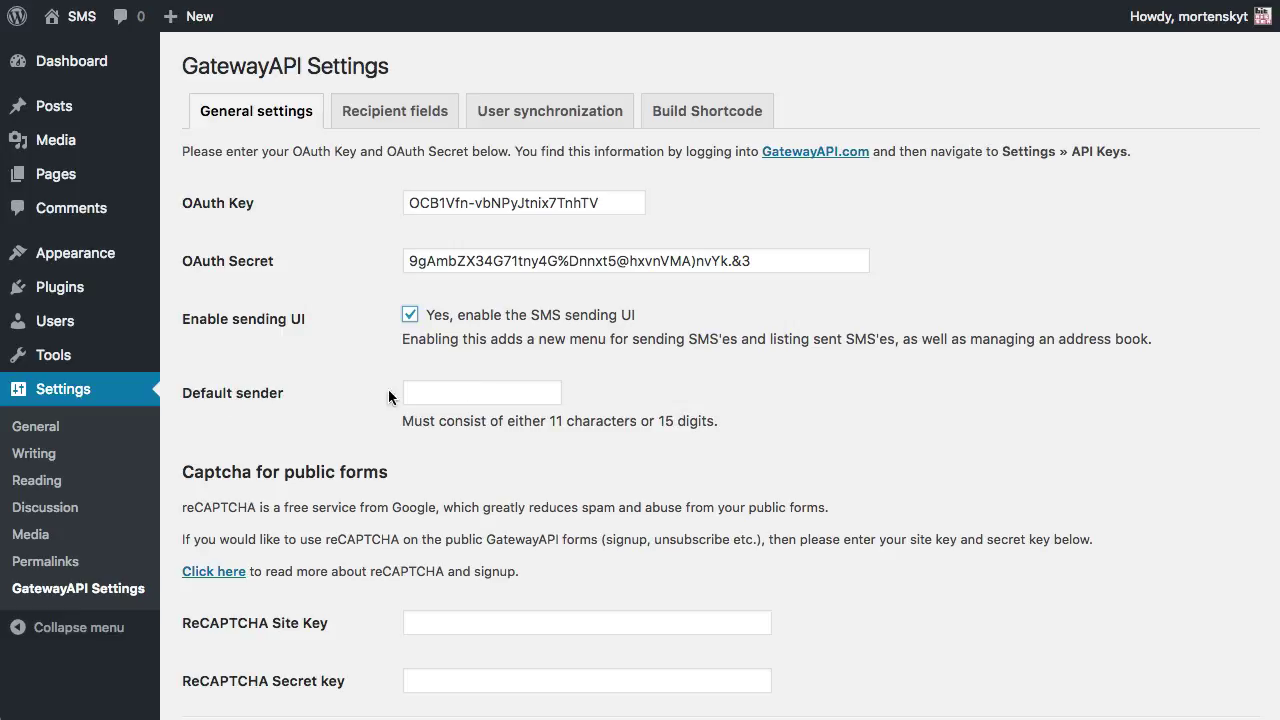
left_click(422, 385)
type("Gatew")
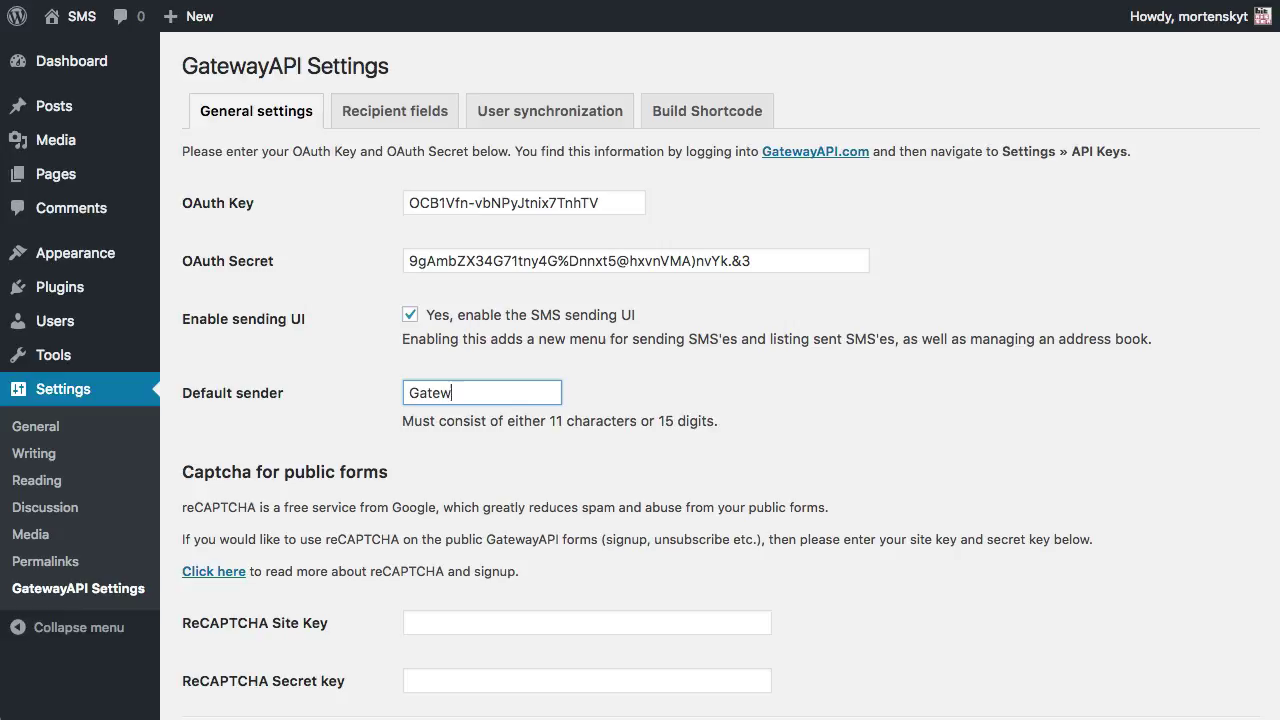
type("ayAPI")
left_click(814, 397)
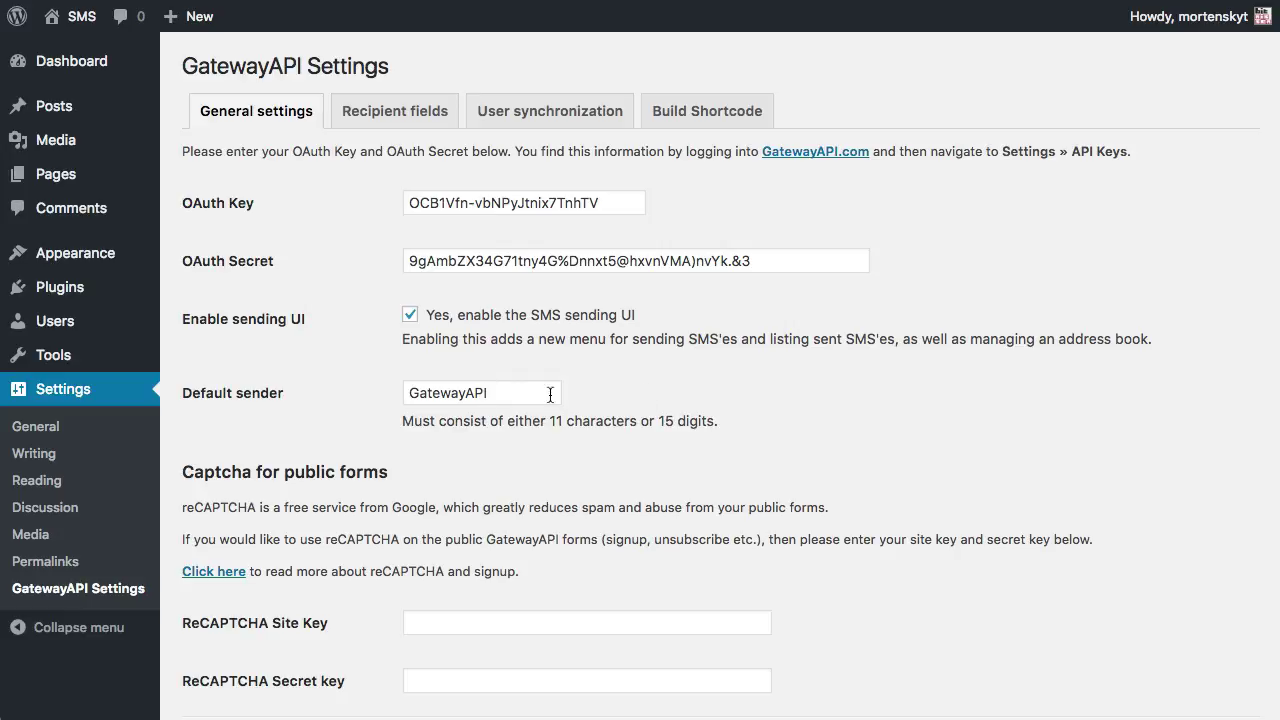
scroll(716, 383, "down", 3)
left_click(238, 610)
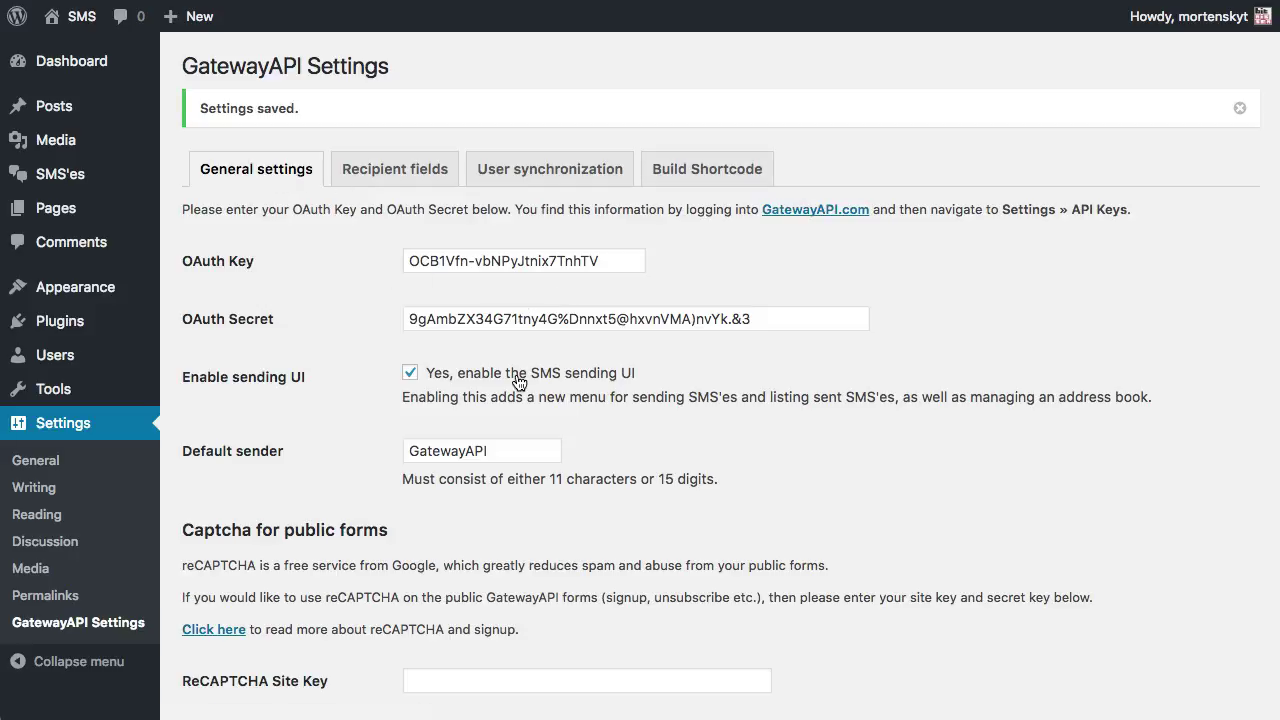
Bring up the SMS'es submenu in the admin sidebar.
mouse_move(77, 170)
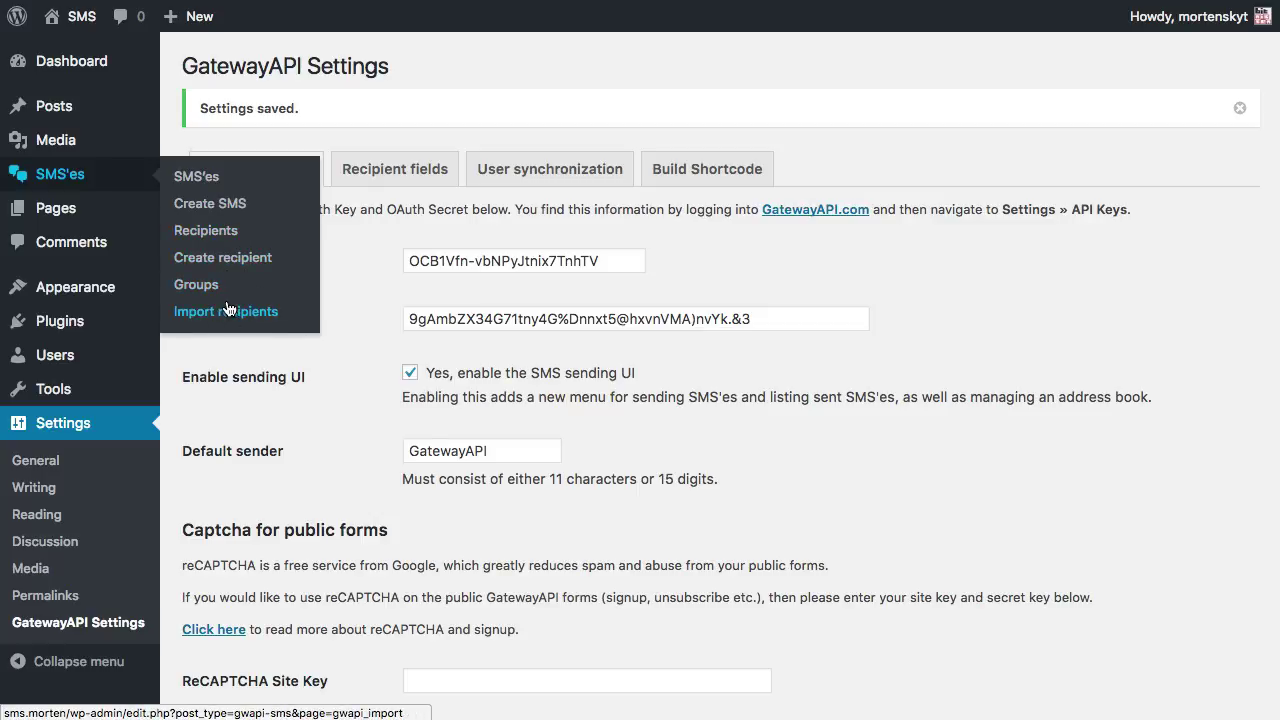
Start a new SMS and manually add a Greenland (+299) recipient with their phone number and name.
left_click(204, 205)
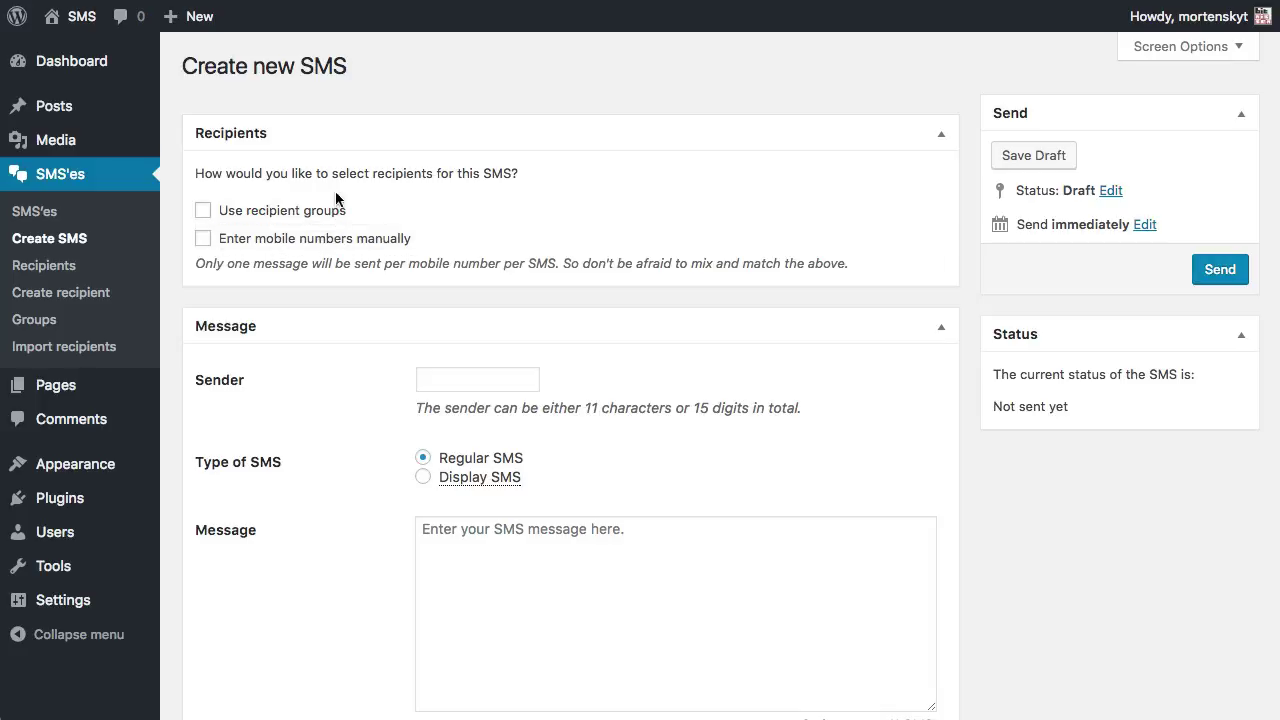
left_click(340, 249)
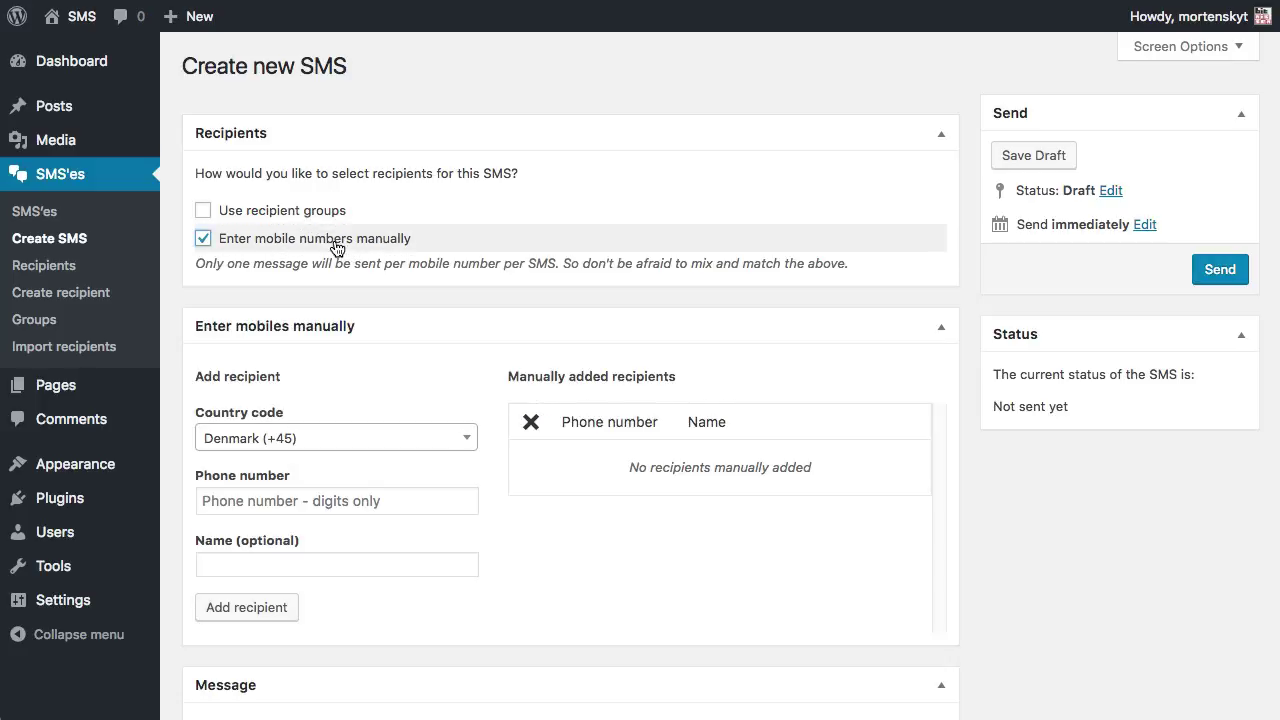
left_click(260, 440)
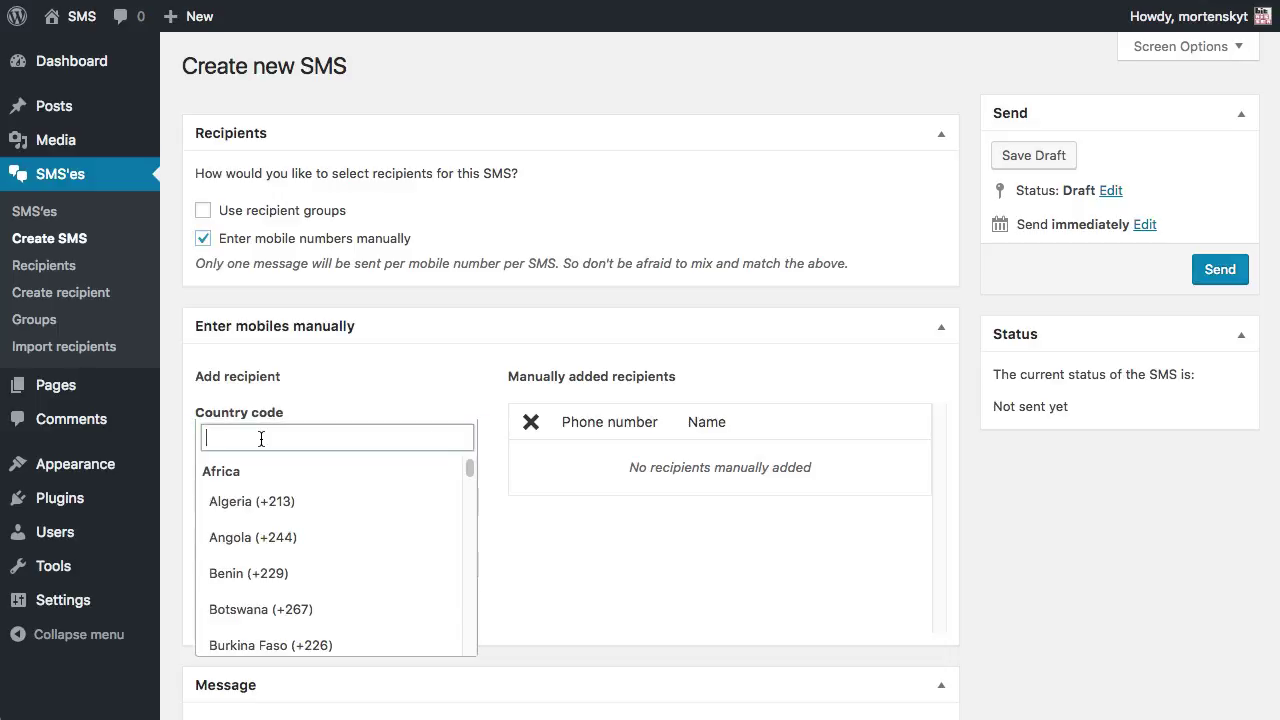
left_click(254, 497)
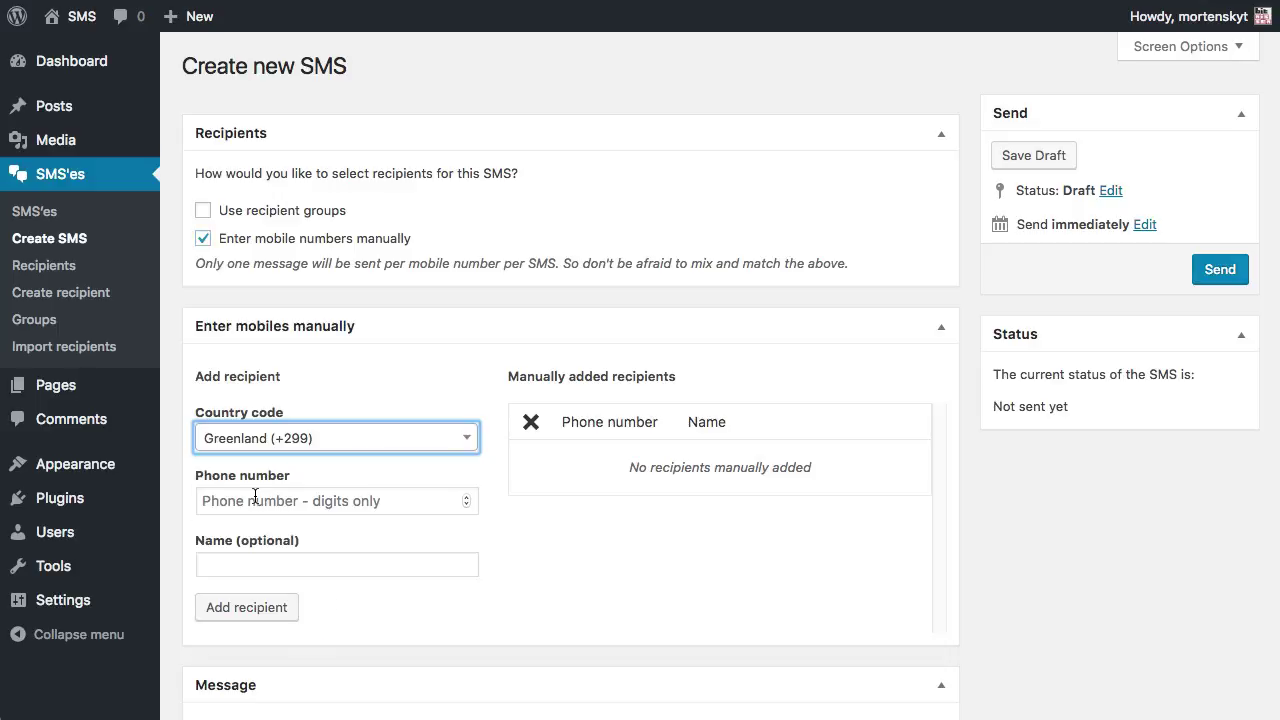
left_click(279, 501)
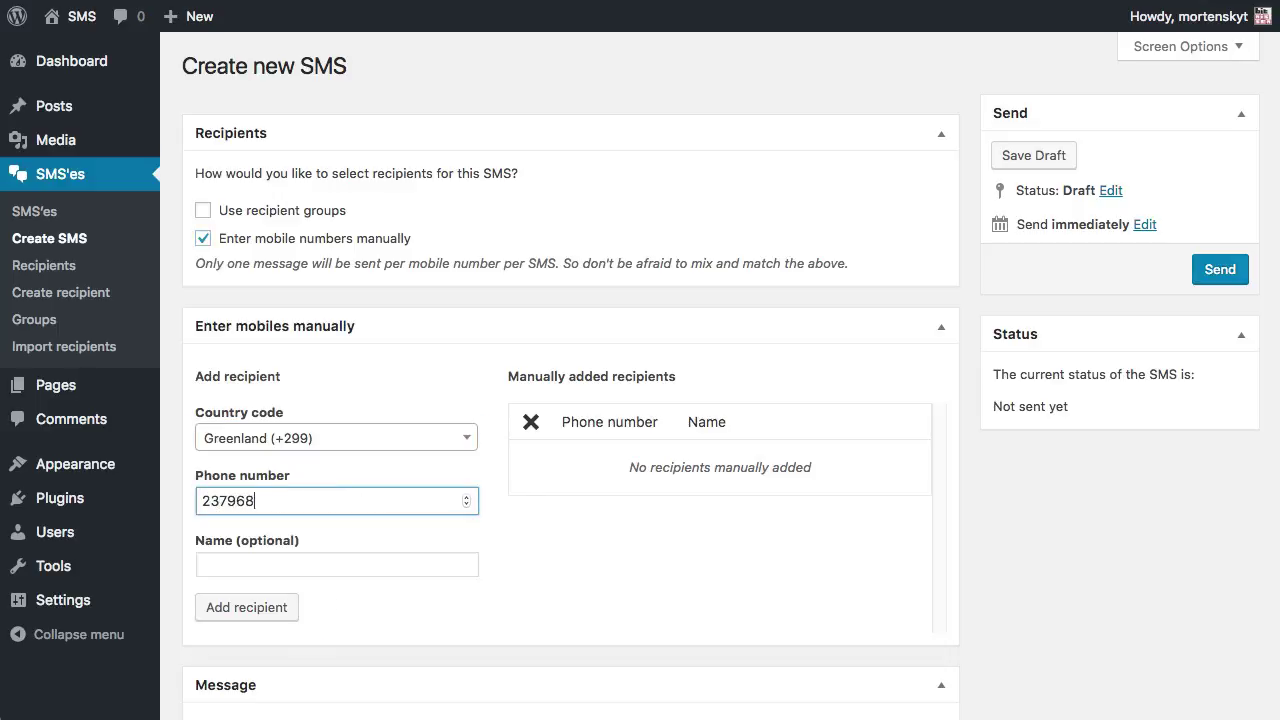
left_click(251, 554)
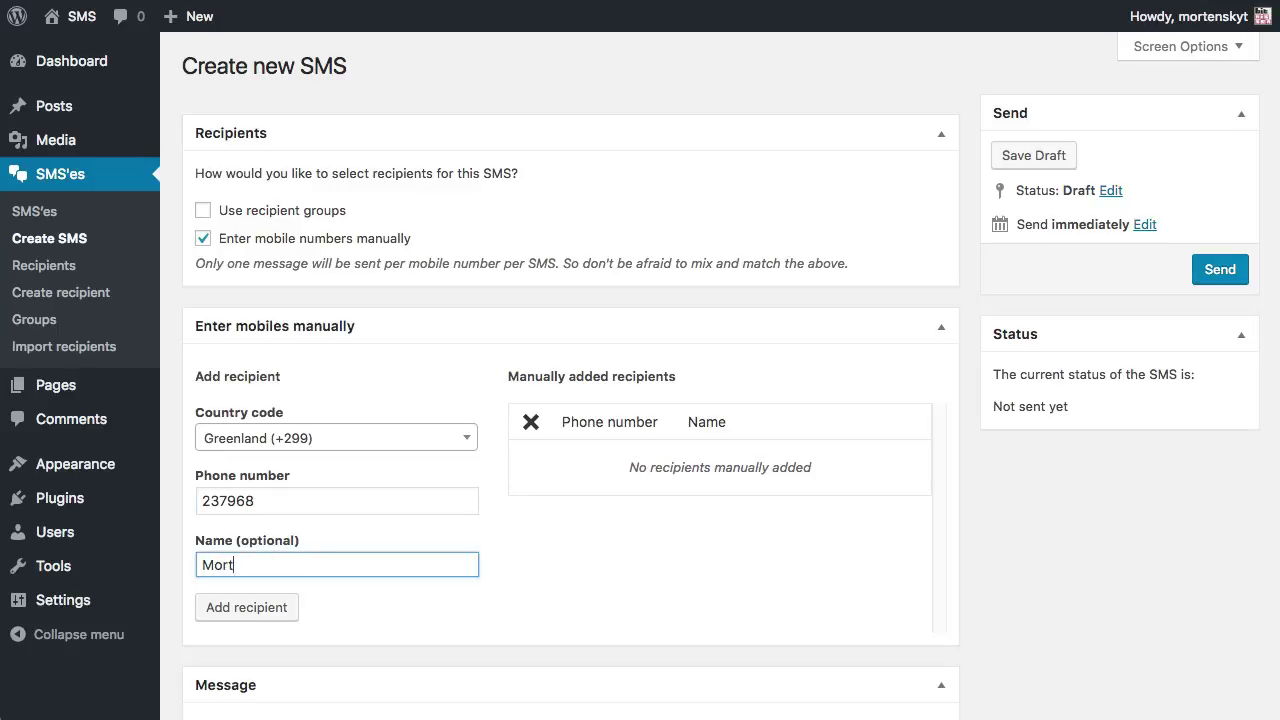
left_click(282, 606)
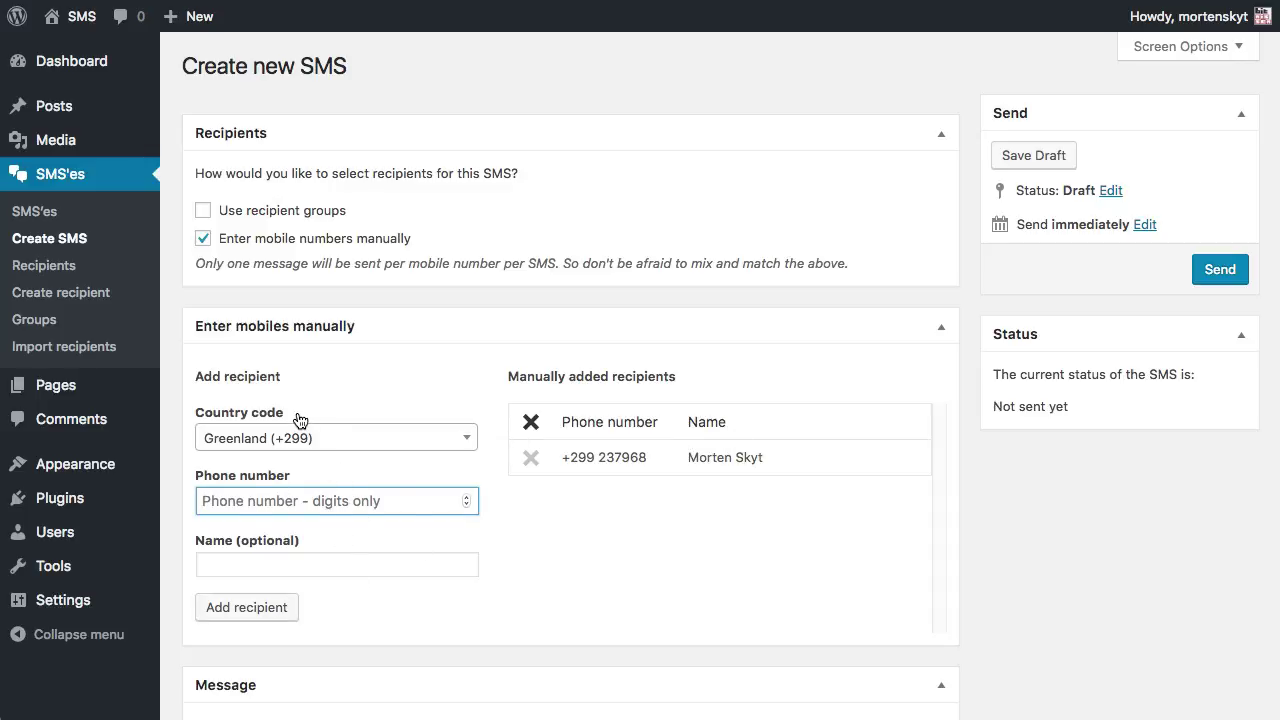
Type a greeting with the recipient's first name, then 'How do you do?' on a new line.
scroll(871, 394, "down", 1)
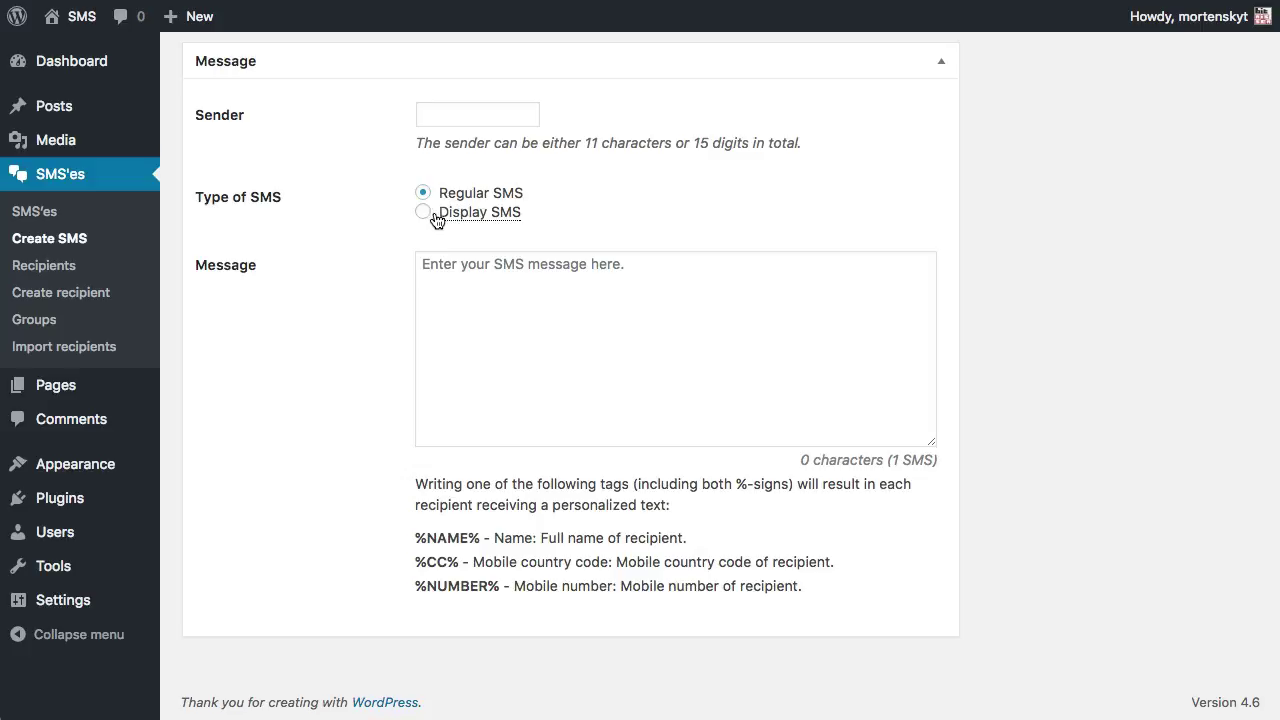
mouse_move(454, 220)
left_click(512, 313)
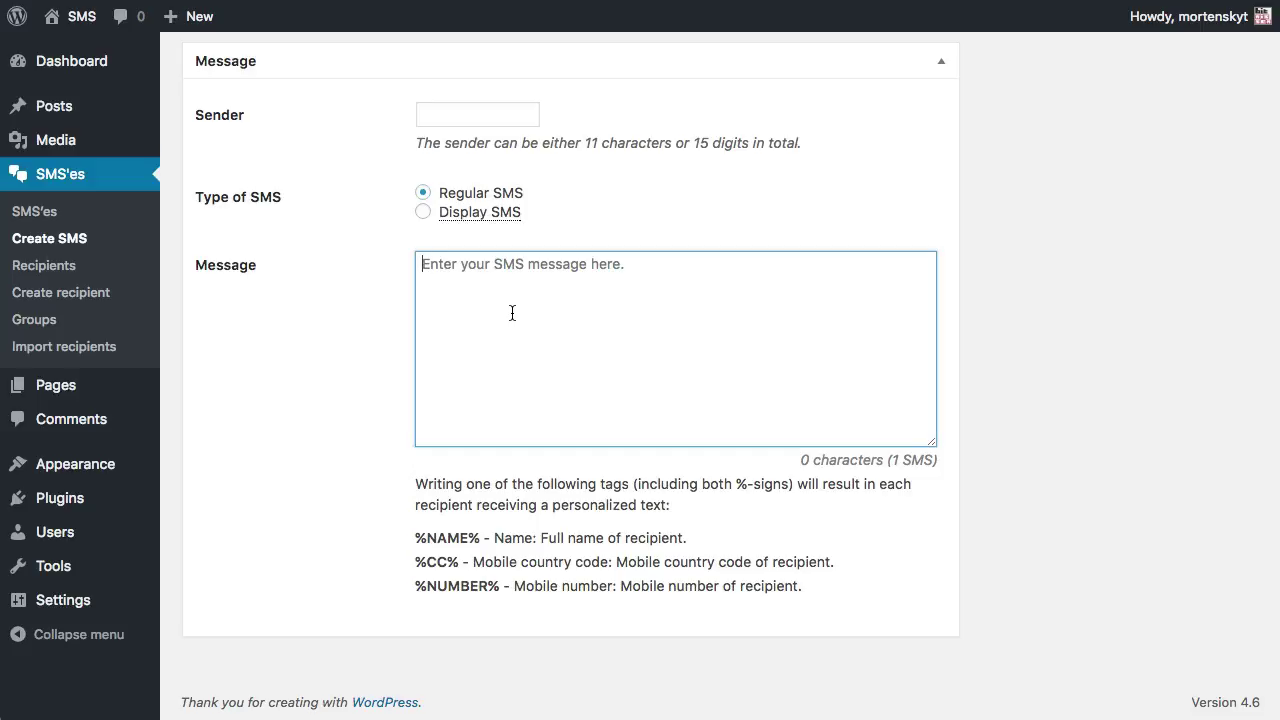
type("Hello Morten,")
key("Return")
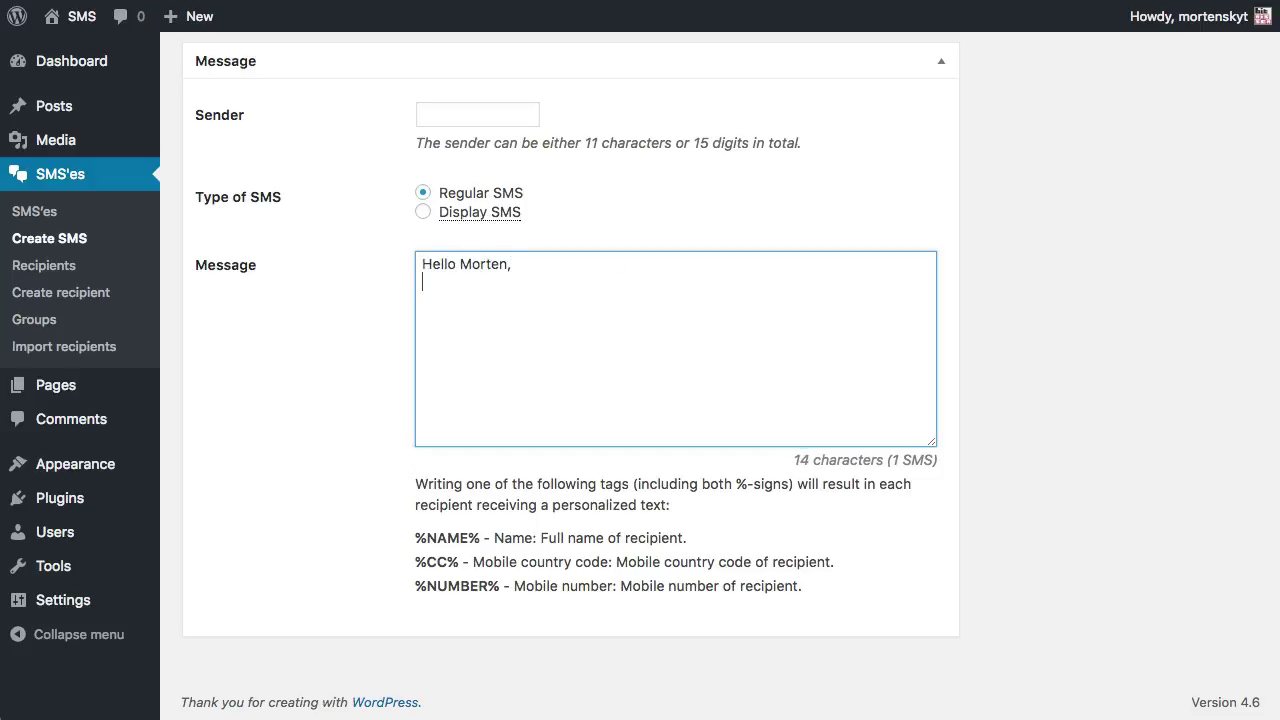
type("How do you do?")
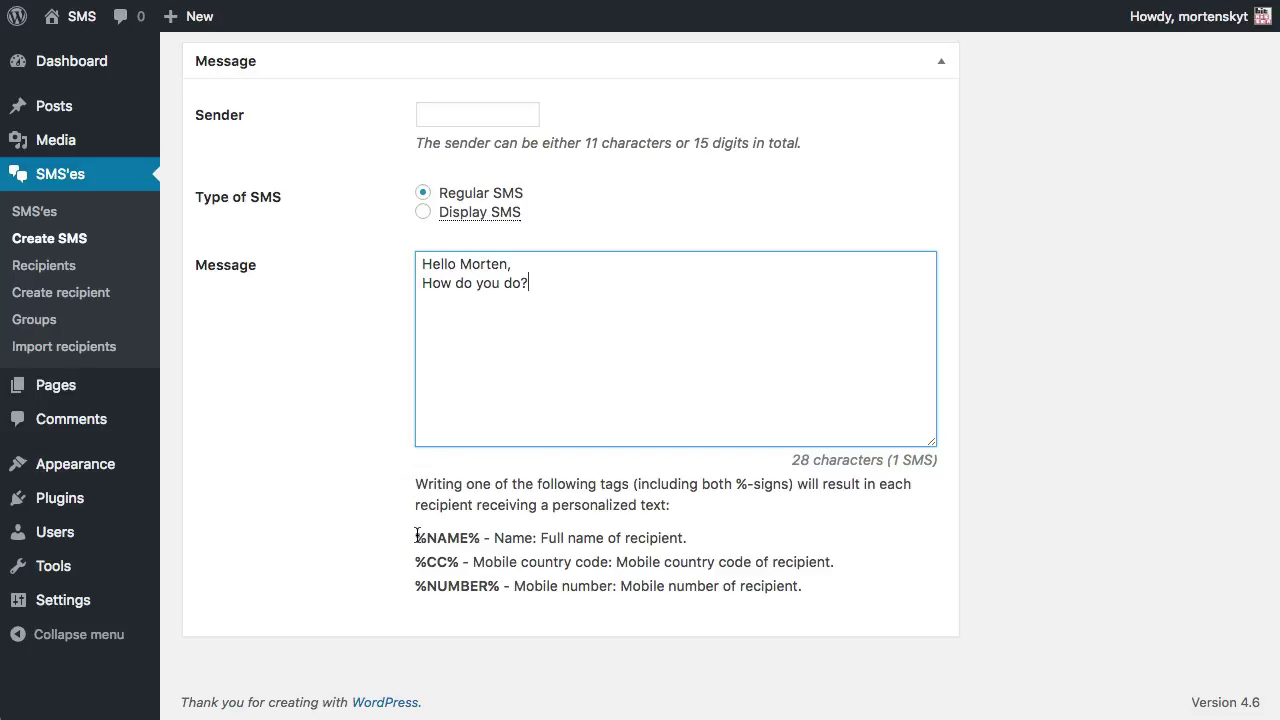
Paste the %NAME% tag over the name so the greeting reads 'Hello %NAME%,'.
left_click_drag(417, 535, 478, 541)
key("super+c")
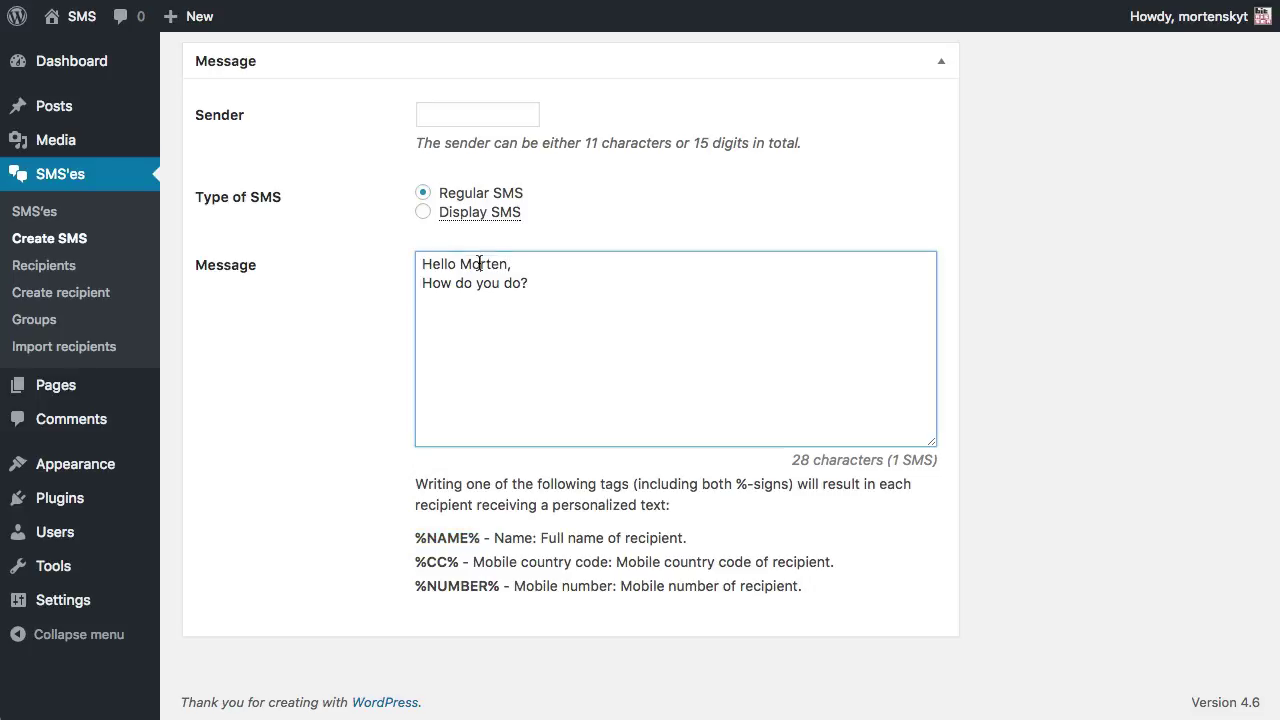
double_click(474, 263)
key("super+v")
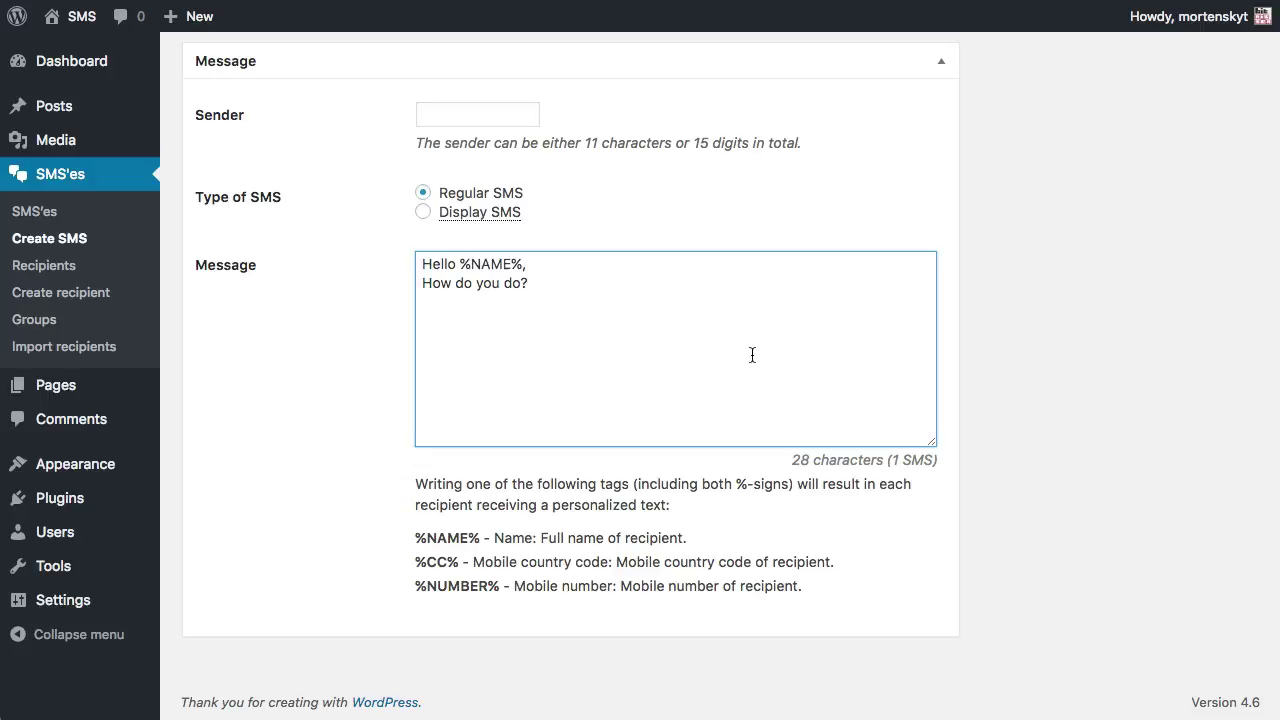
Send the SMS from the Send box at the top of the page.
scroll(668, 285, "up", 1)
scroll(668, 285, "up", 5)
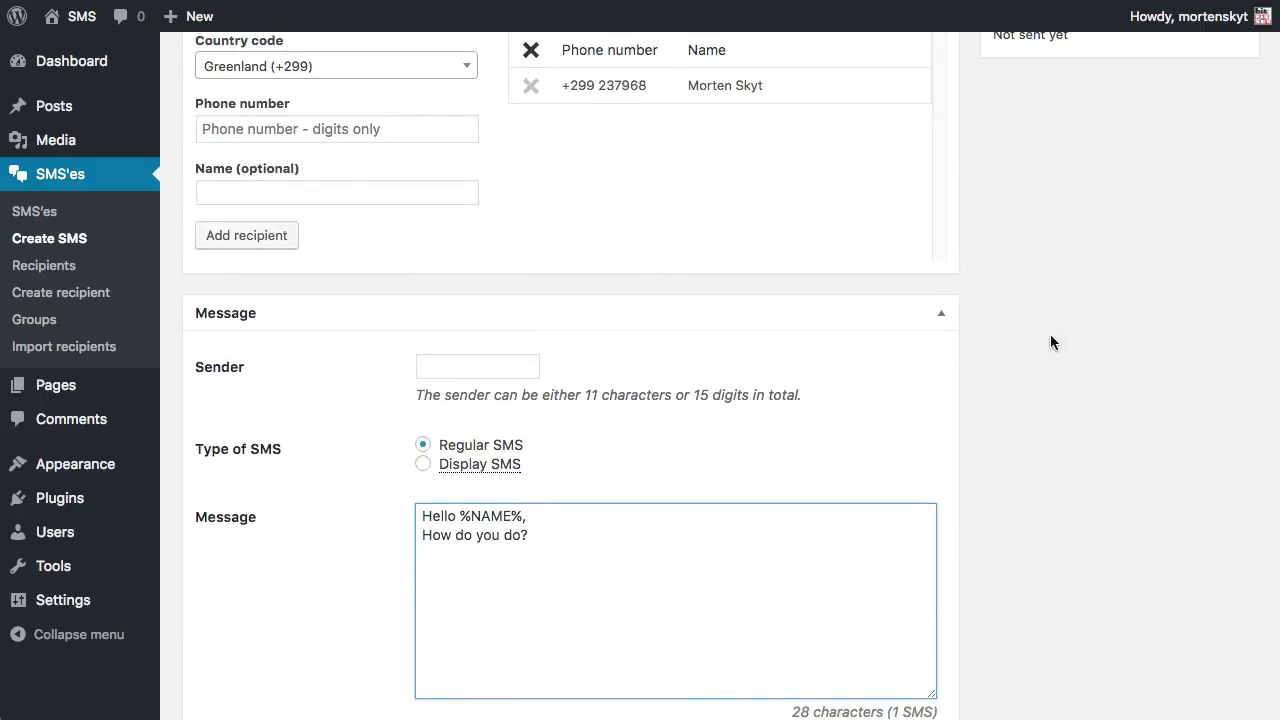
scroll(1074, 416, "down", 5)
scroll(1074, 415, "up", 13)
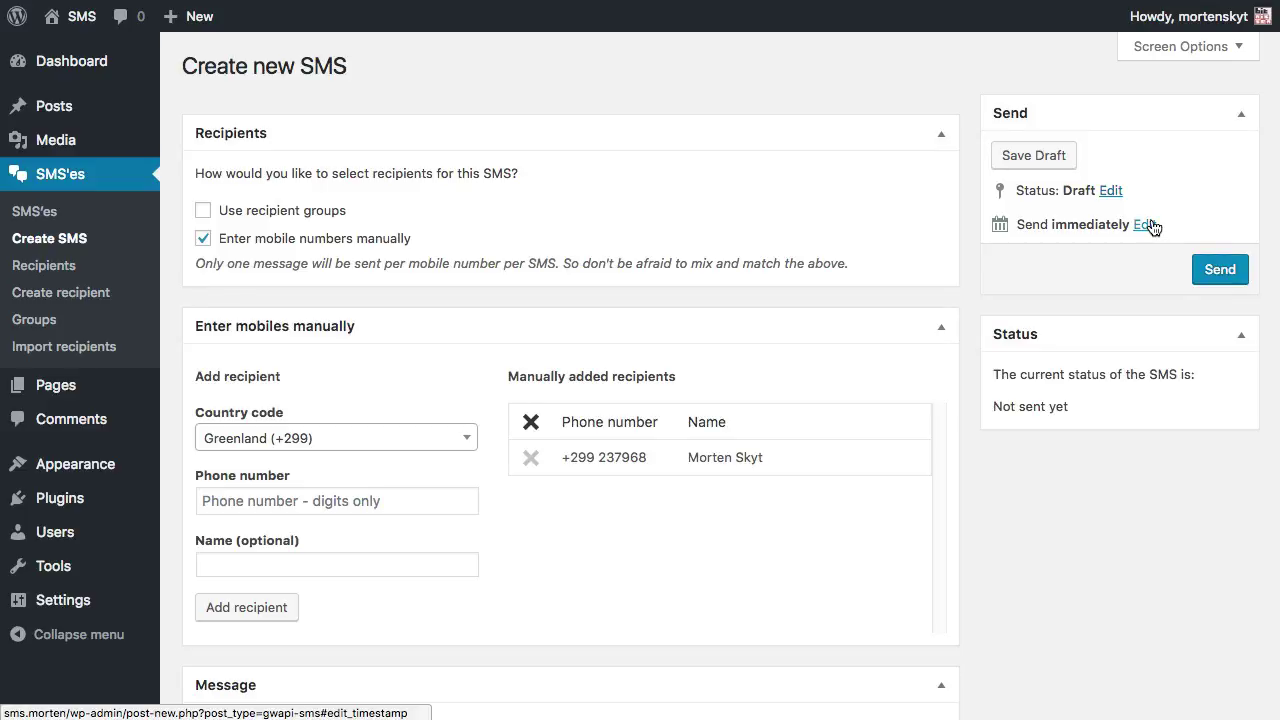
left_click(1218, 278)
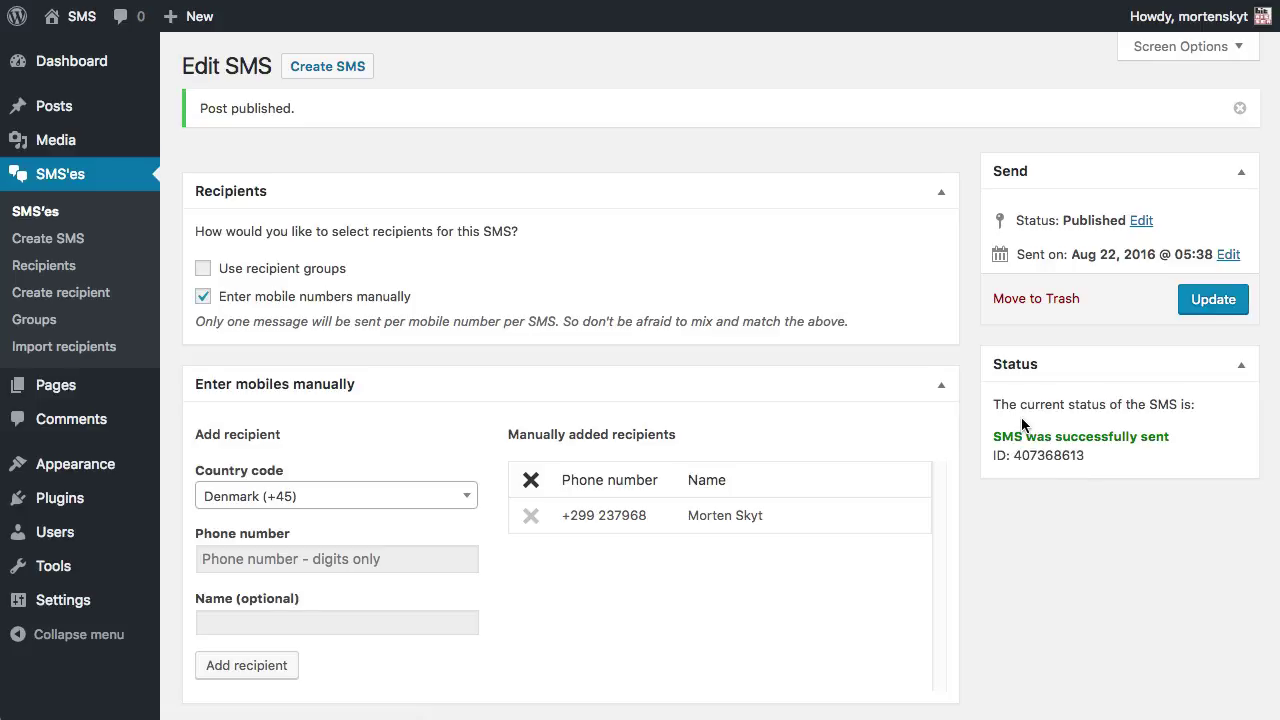
Open the SMS'es list to see the published 'Hello %NAME%, How do you do?' message with 1 recipient.
left_click(40, 211)
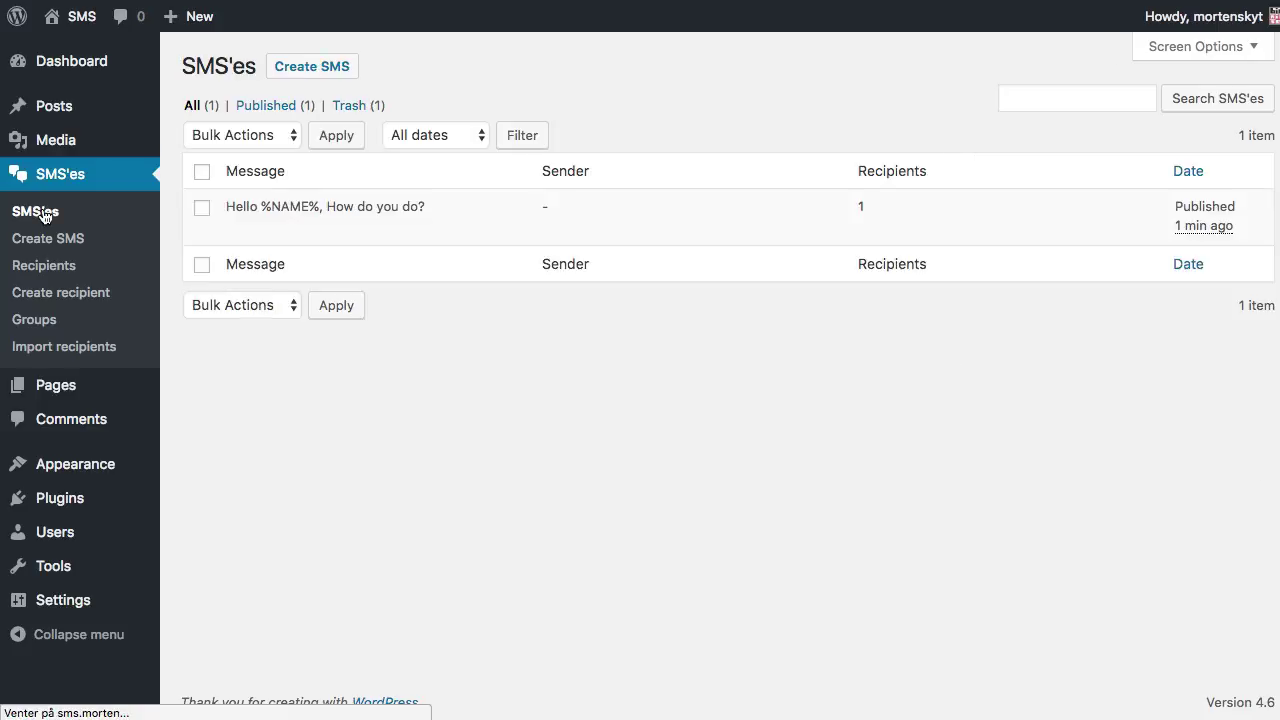